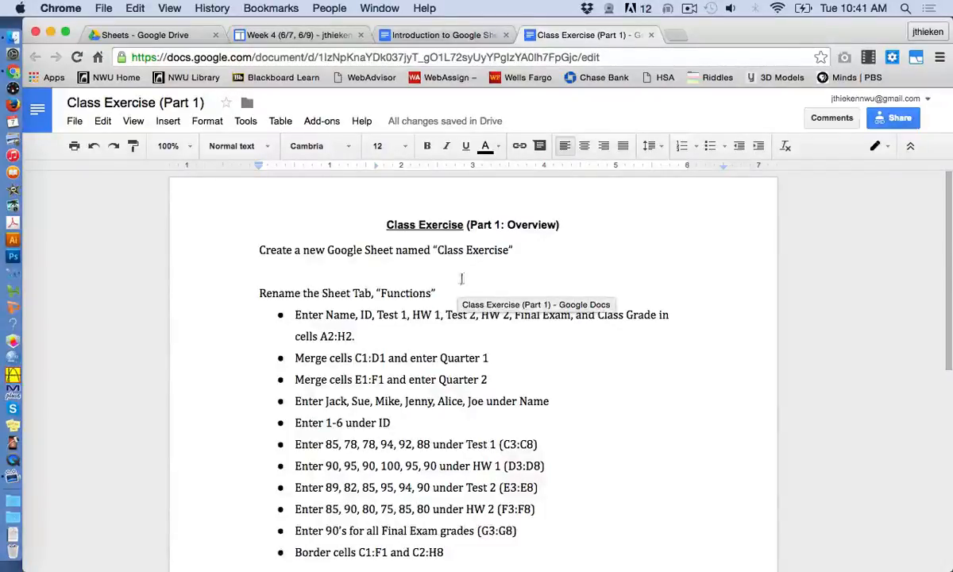
Switch to the Sheets folder in Google Drive and remove the existing Class Exercise spreadsheet
click(159, 36)
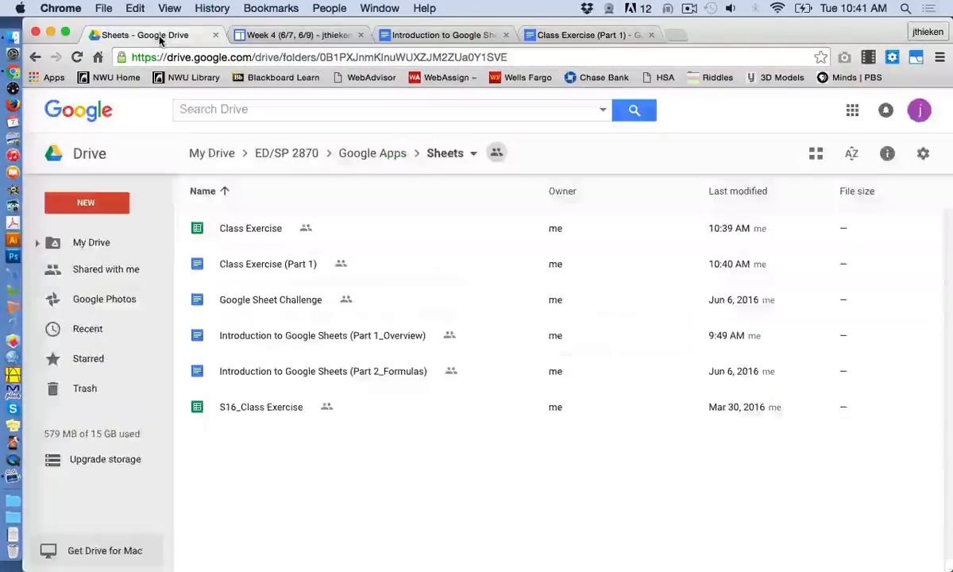
click(240, 230)
key(Delete)
Create a new Google Sheets spreadsheet in the shared Sheets folder, accepting the folder's sharing permissions
click(85, 203)
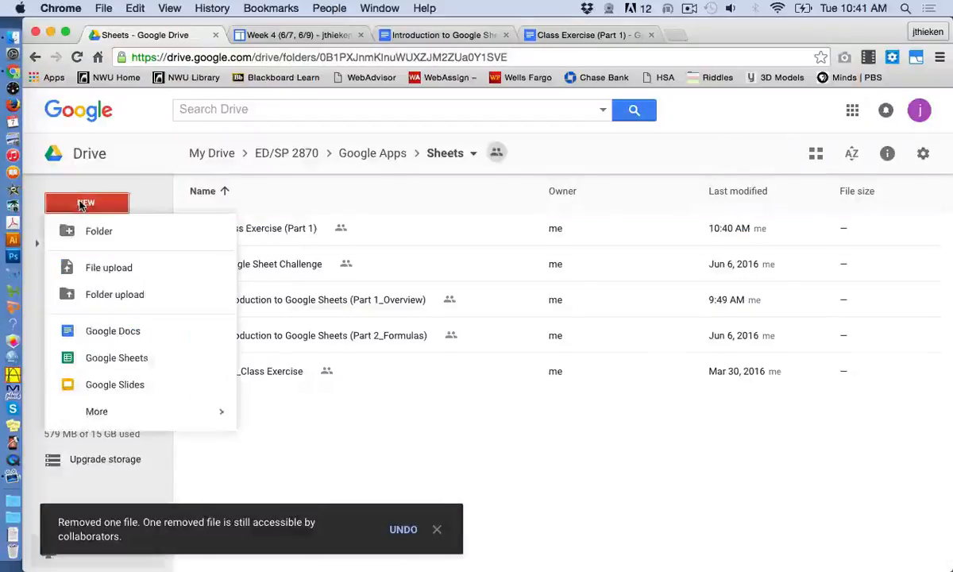
click(111, 359)
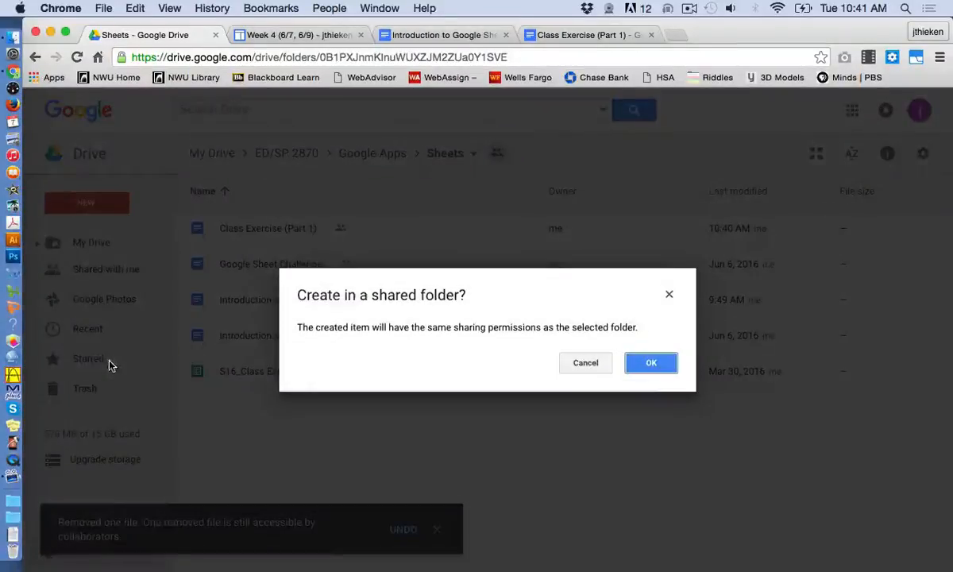
click(651, 363)
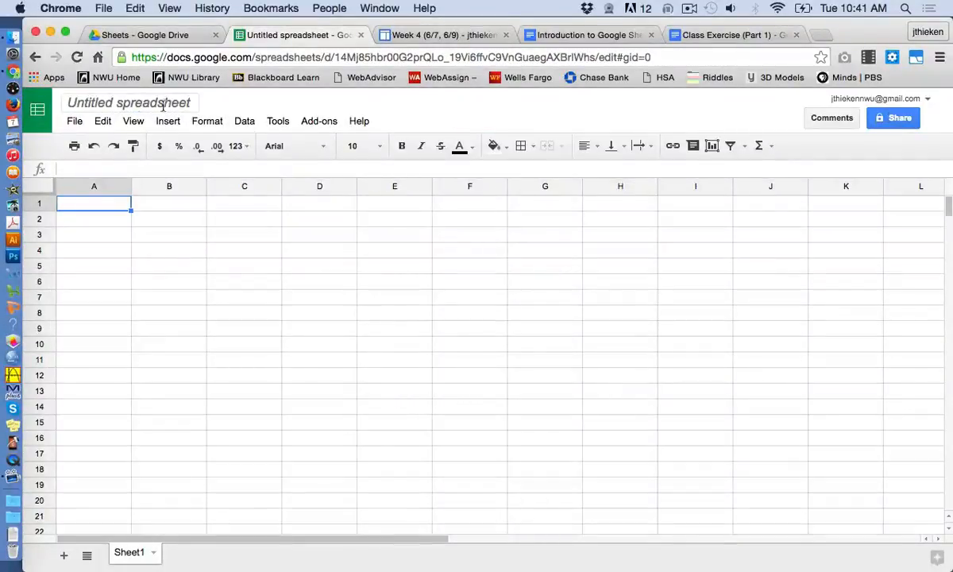
Name the new untitled spreadsheet "Class Exercise"
click(71, 100)
text(Class W)
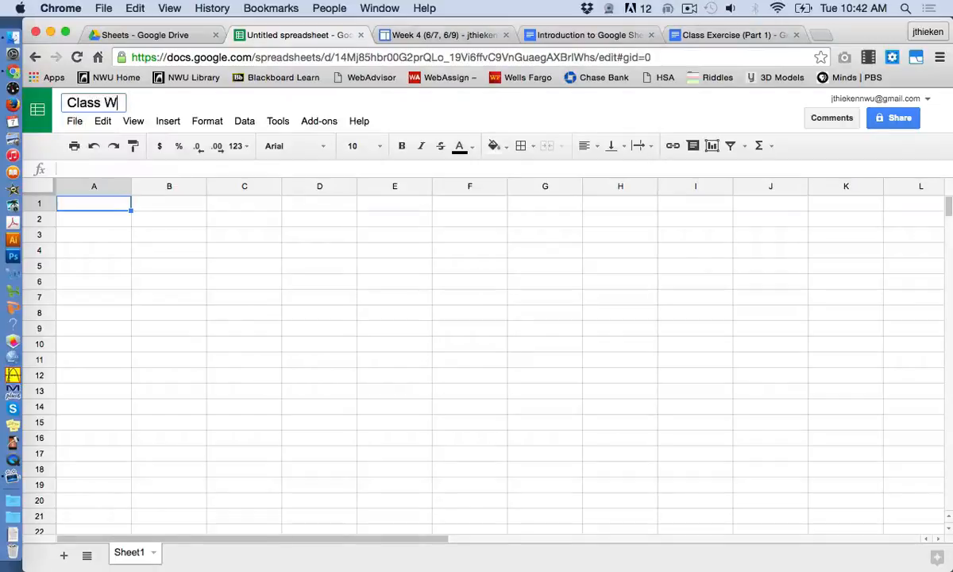
key(BackSpace)
text(Exercise)
click(117, 234)
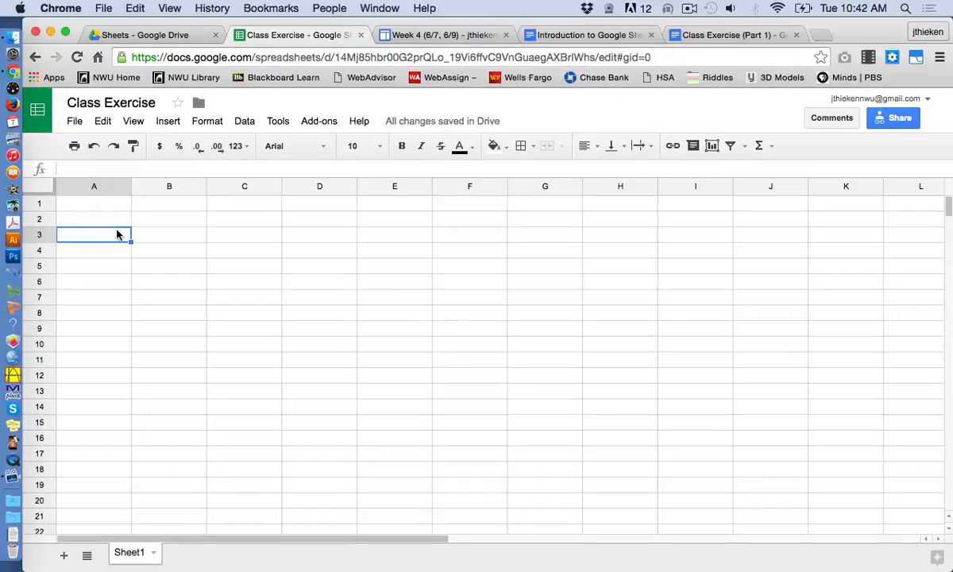
Rename the Sheet1 tab as "Functions"
double_click(128, 554)
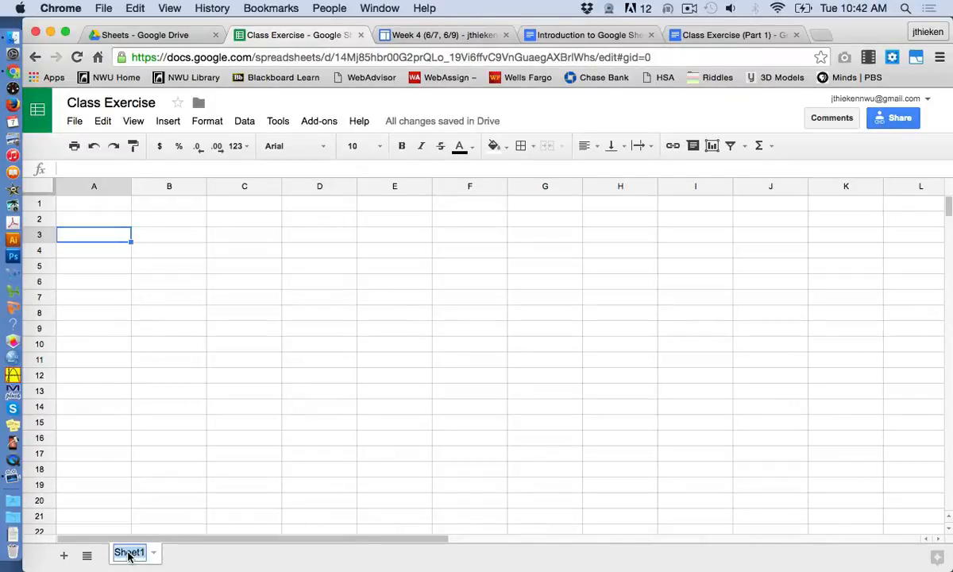
text(Functions)
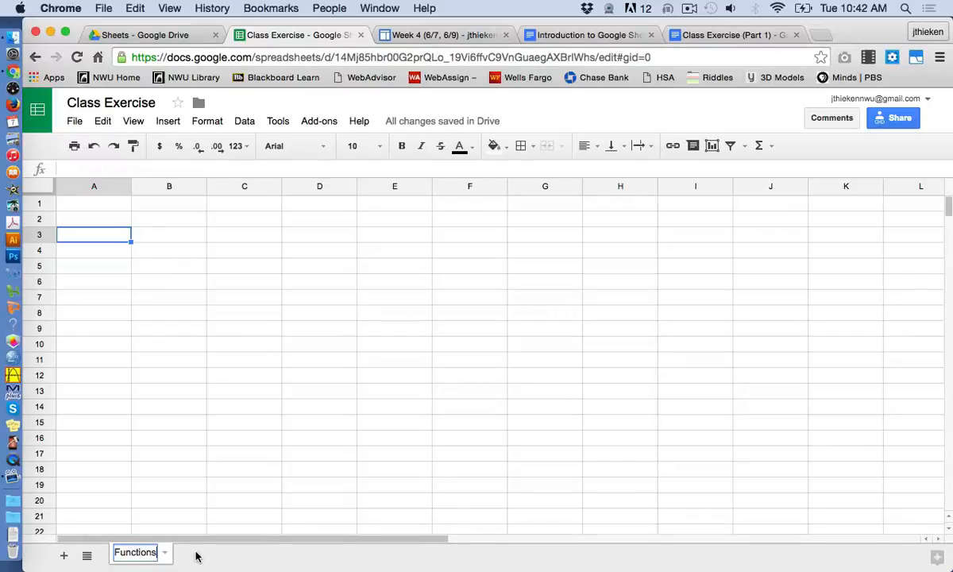
key(Return)
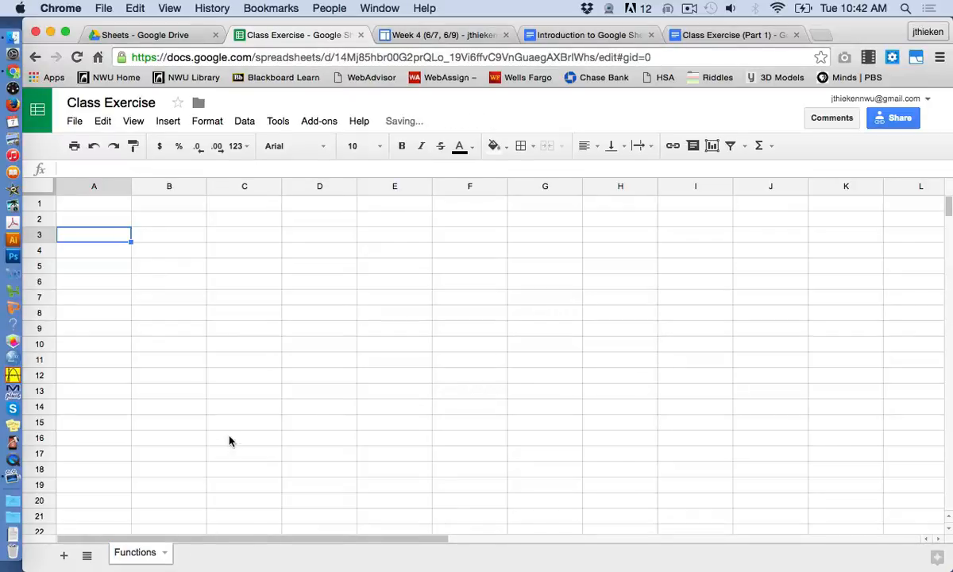
Enter the headings Name, ID, Test 1 and HW 1 in cells A1 to D1
click(113, 205)
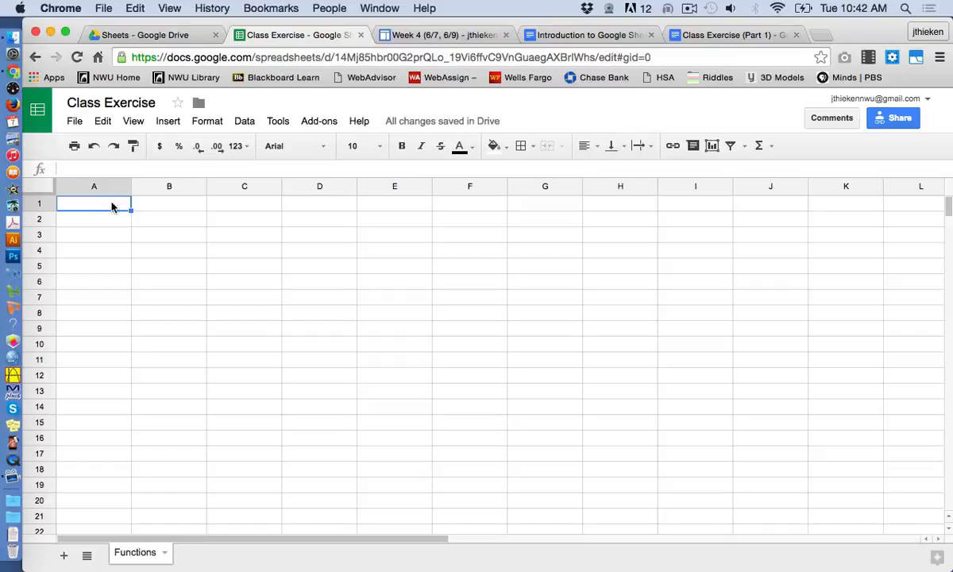
text(Name)
key(Tab)
text(ID)
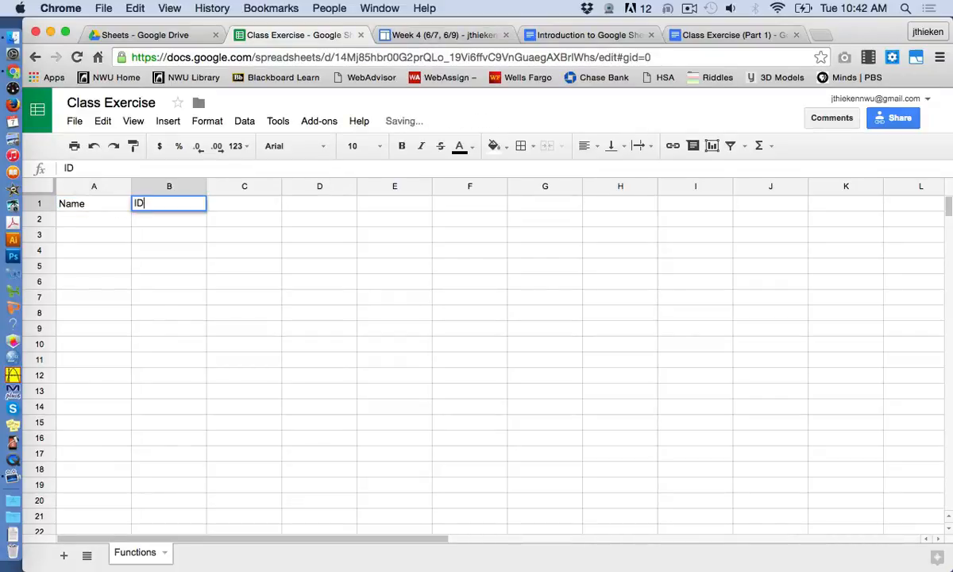
key(Tab)
text(Test 1`)
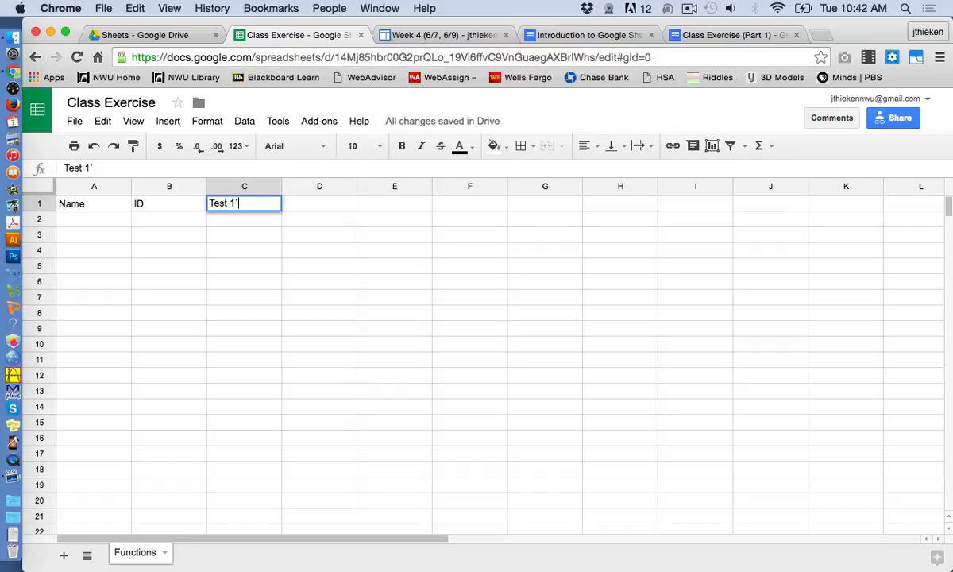
key(BackSpace)
key(Tab)
text(HW 1)
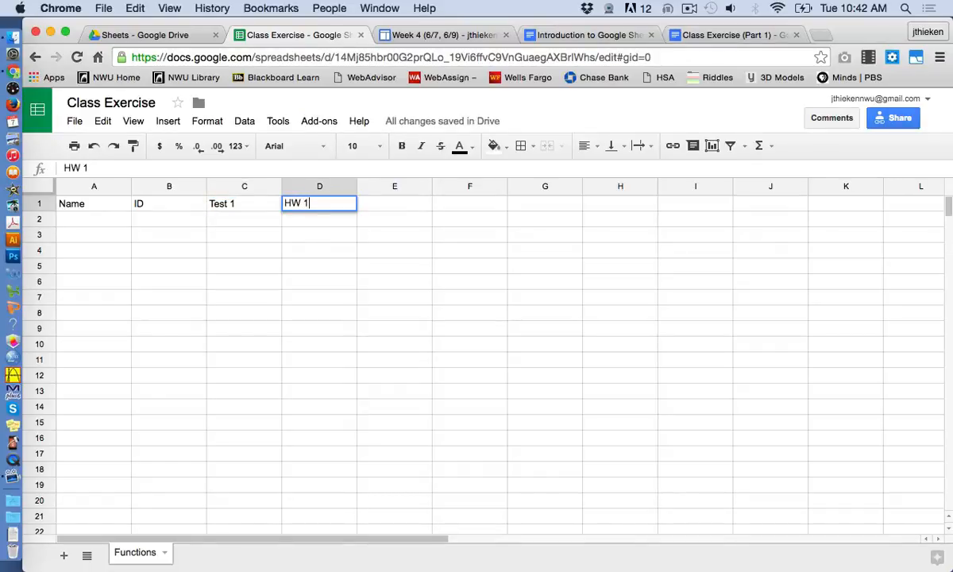
Enter the headings Test 2, HW 2, Final Exam and Class Grade in cells E1 to H1
key(Tab)
text(Test 2)
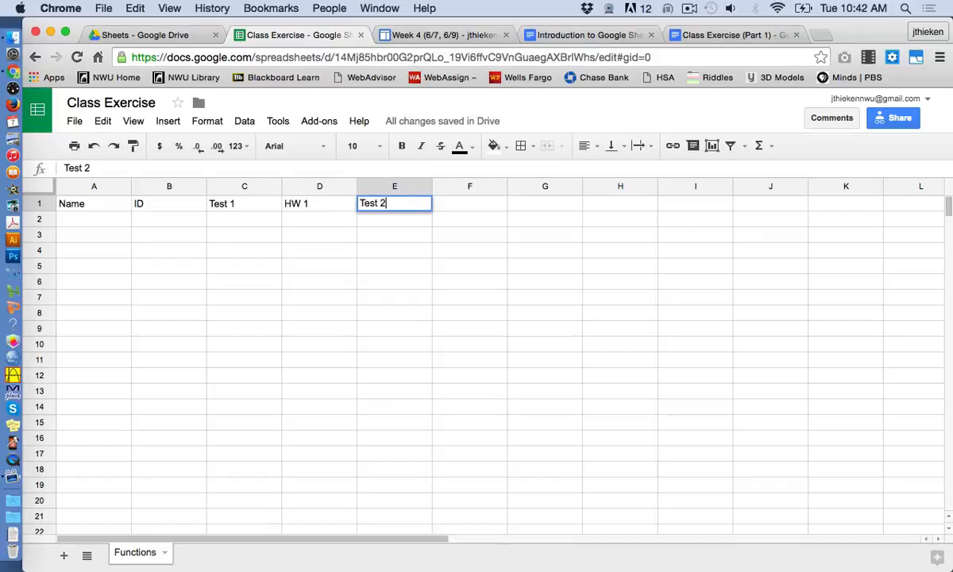
key(Tab)
text(HW 2)
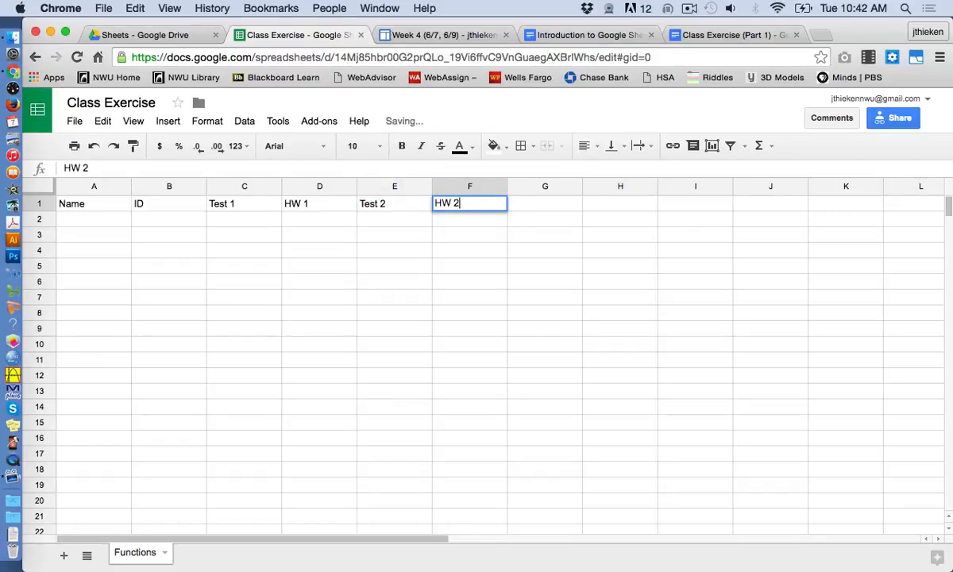
key(Tab)
text(Fi)
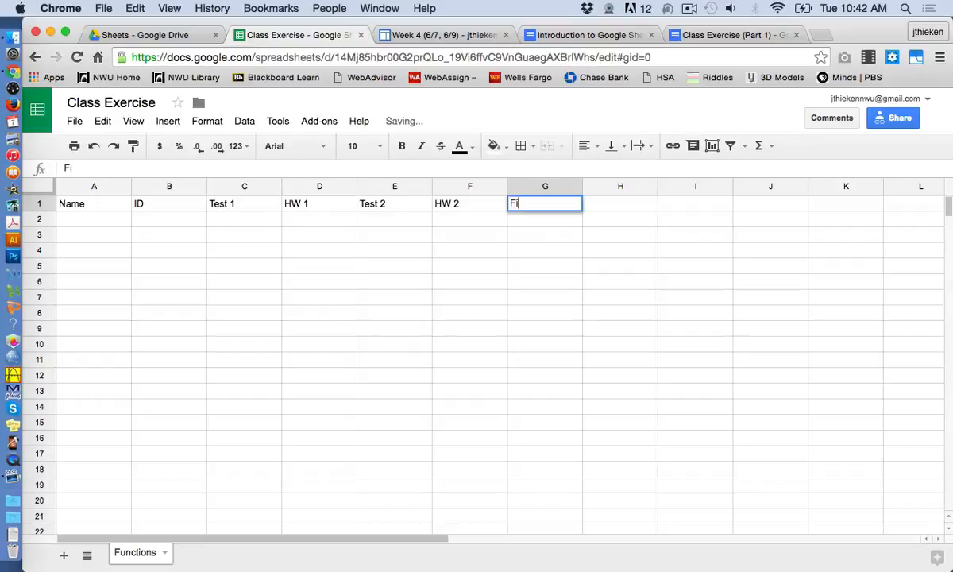
text(nal )
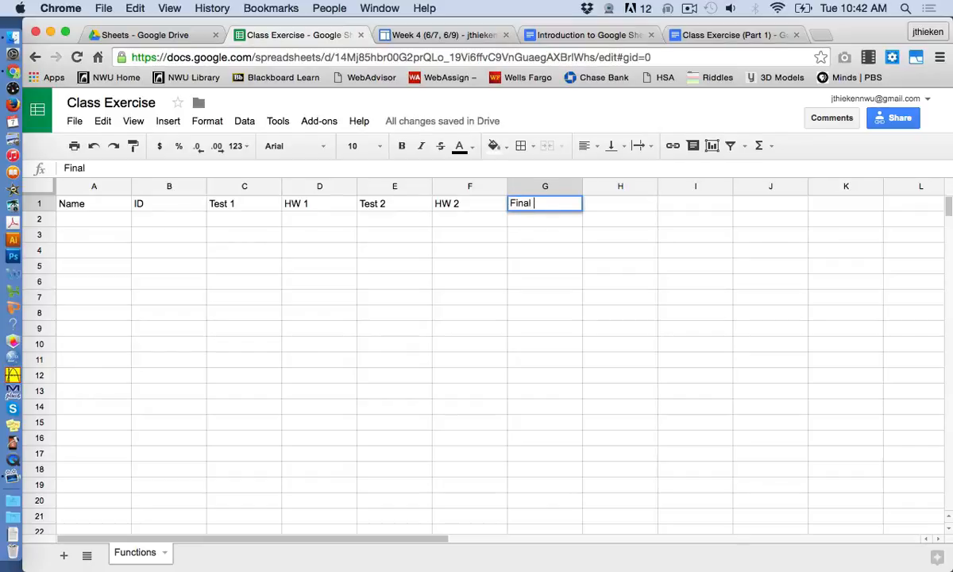
text(Exam)
key(Tab)
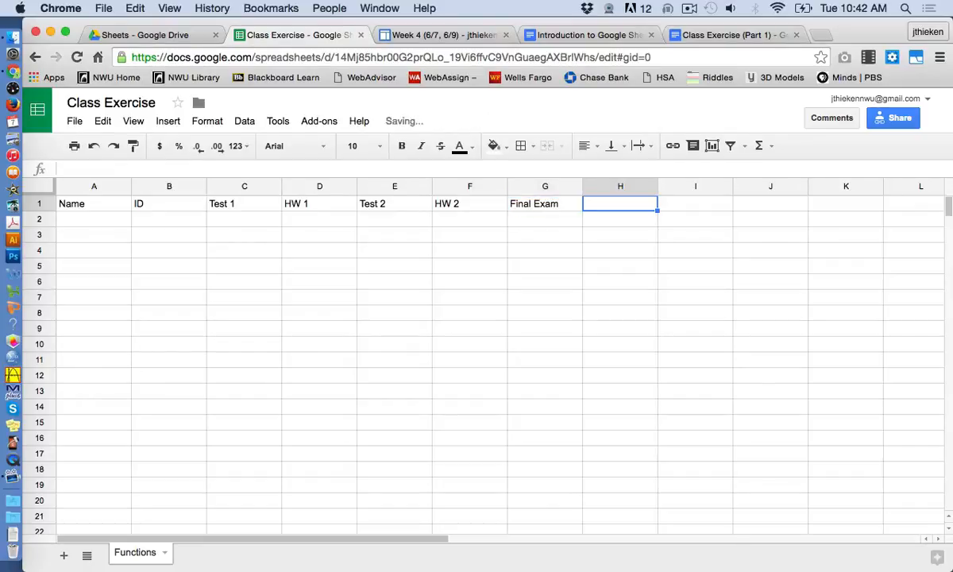
text(C)
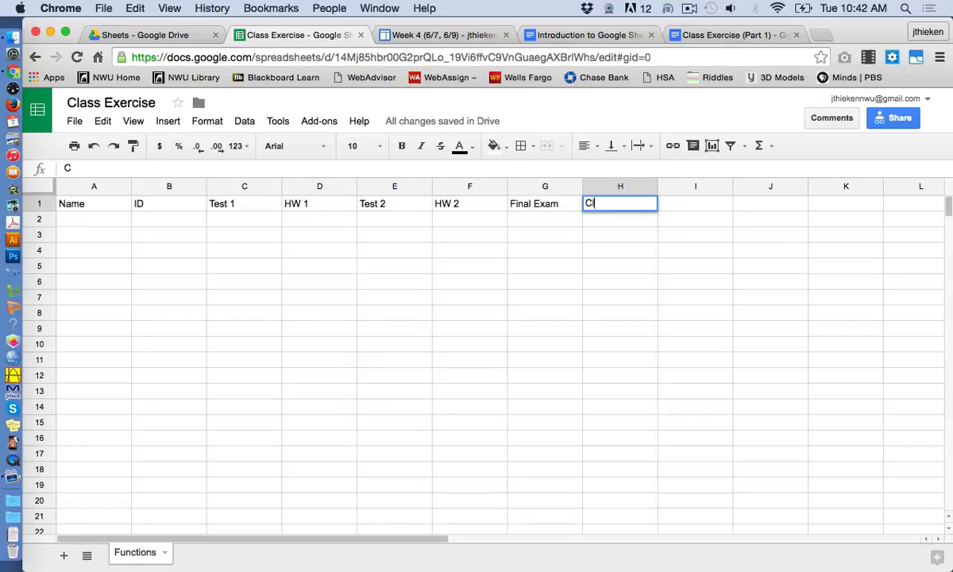
text(lass Grad)
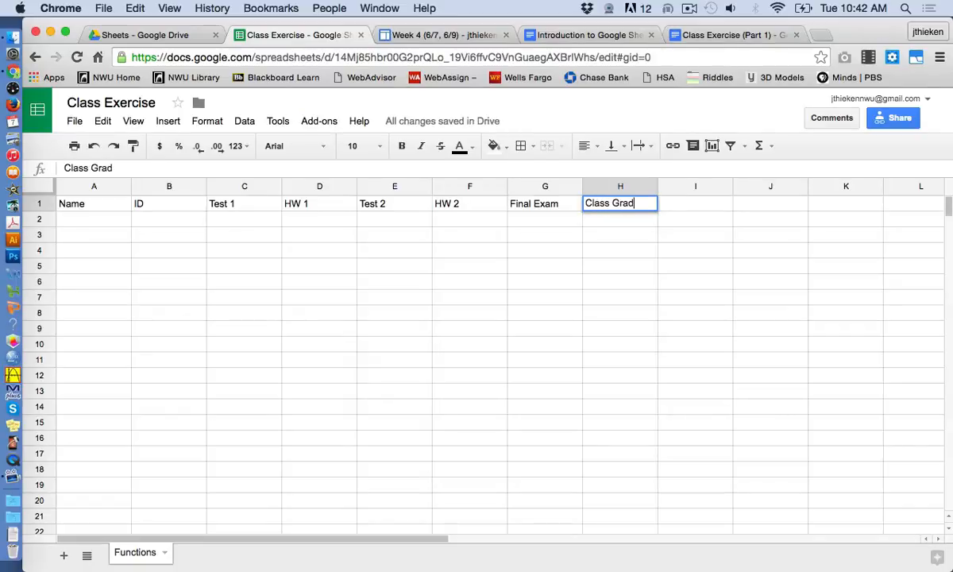
text(e)
key(Return)
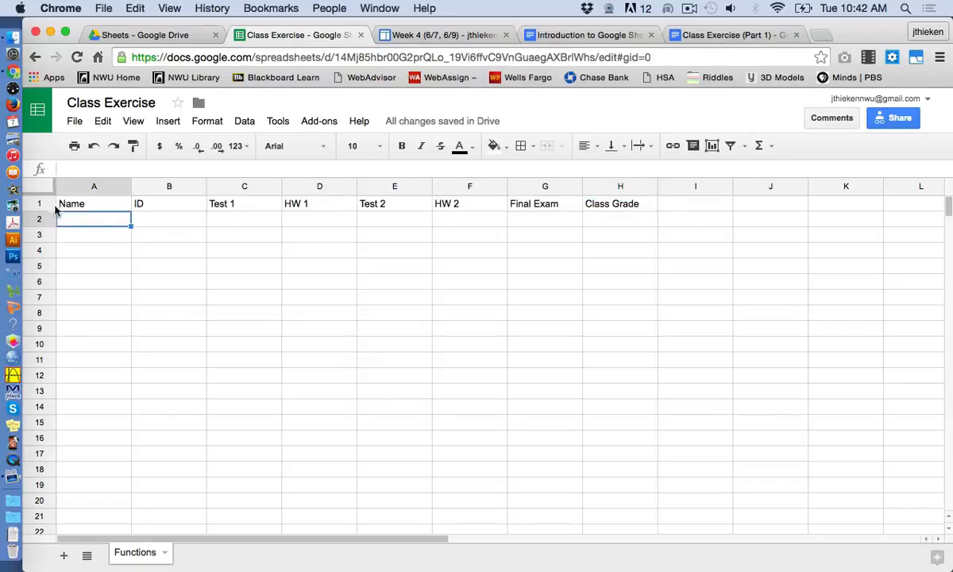
Move the headings from A1:H1 down one row to A2:H2
click(103, 208)
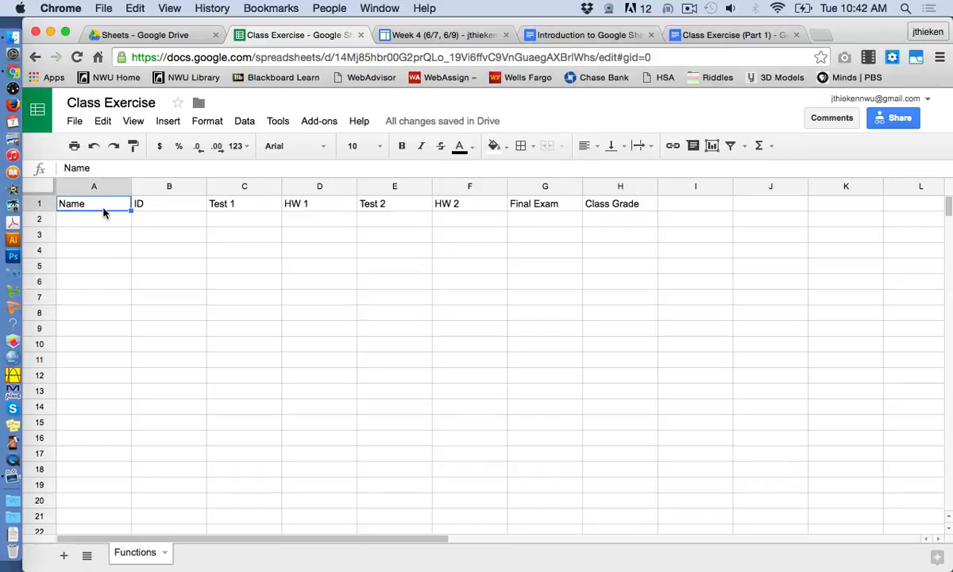
drag(101, 208, 610, 220)
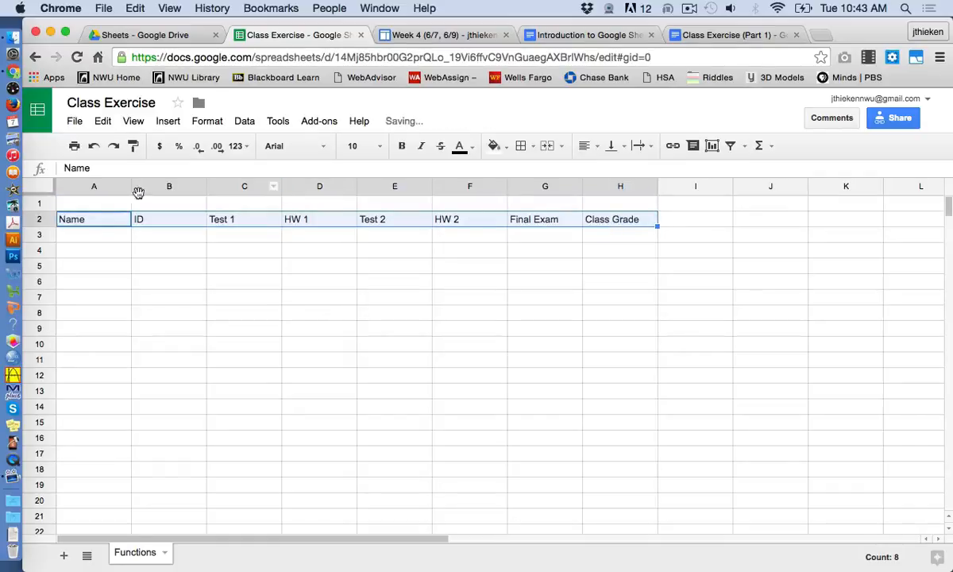
Merge cells C1:D1 and enter "Quarter 1" in the merged cell
click(269, 207)
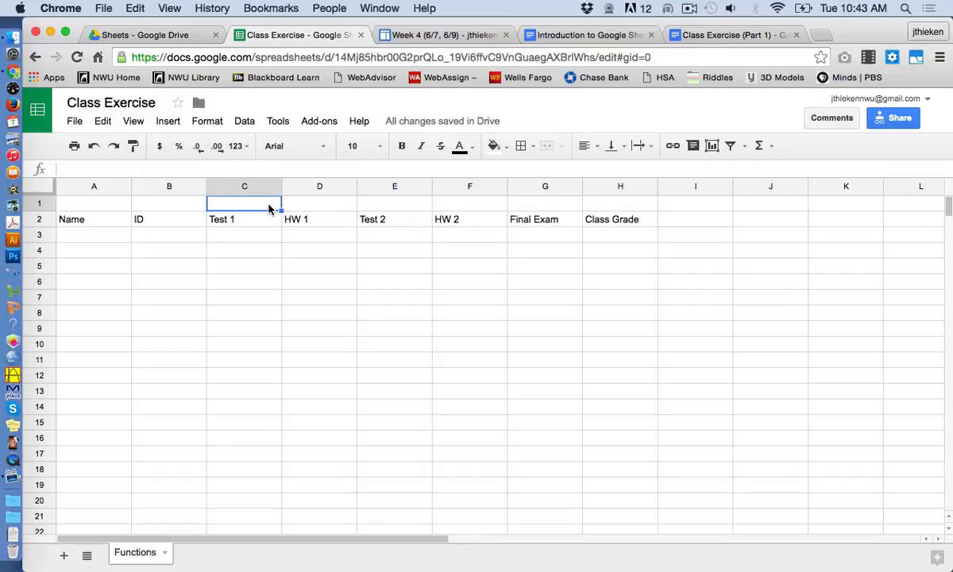
drag(270, 199, 297, 203)
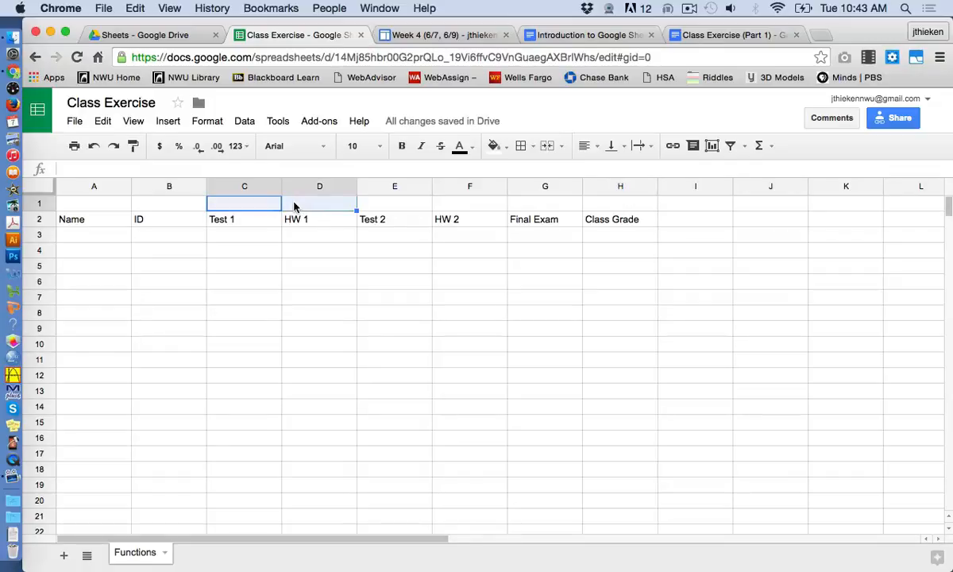
click(547, 146)
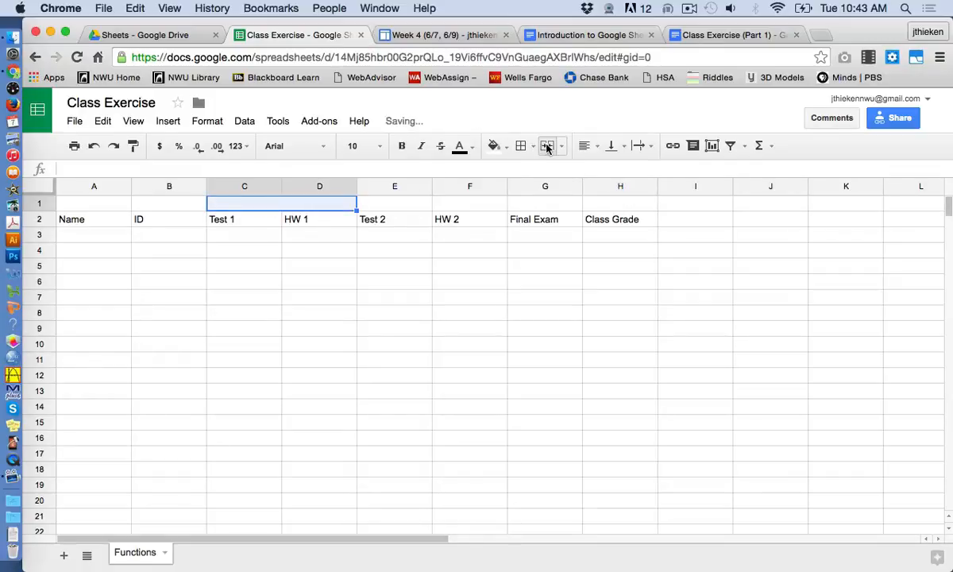
text(Quarter 1)
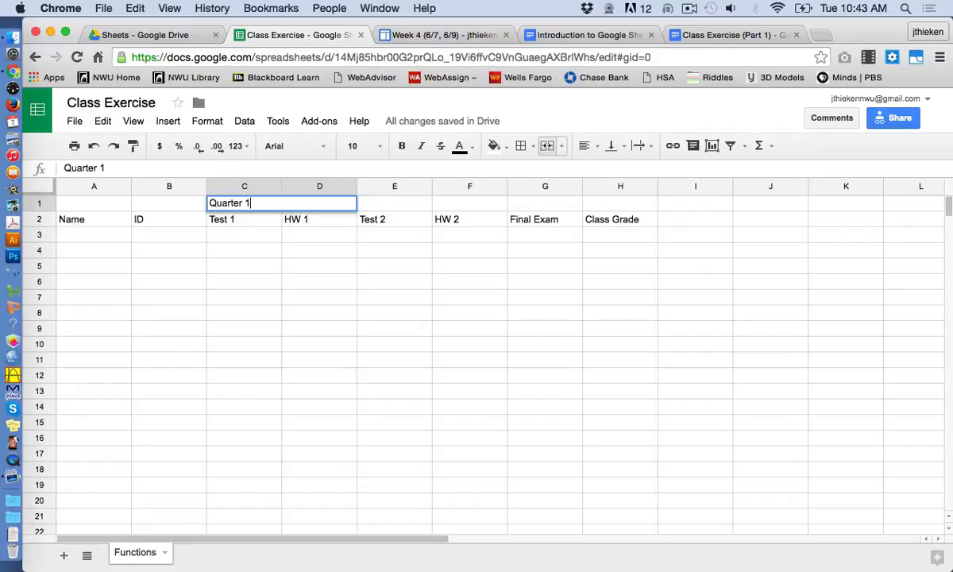
key(Tab)
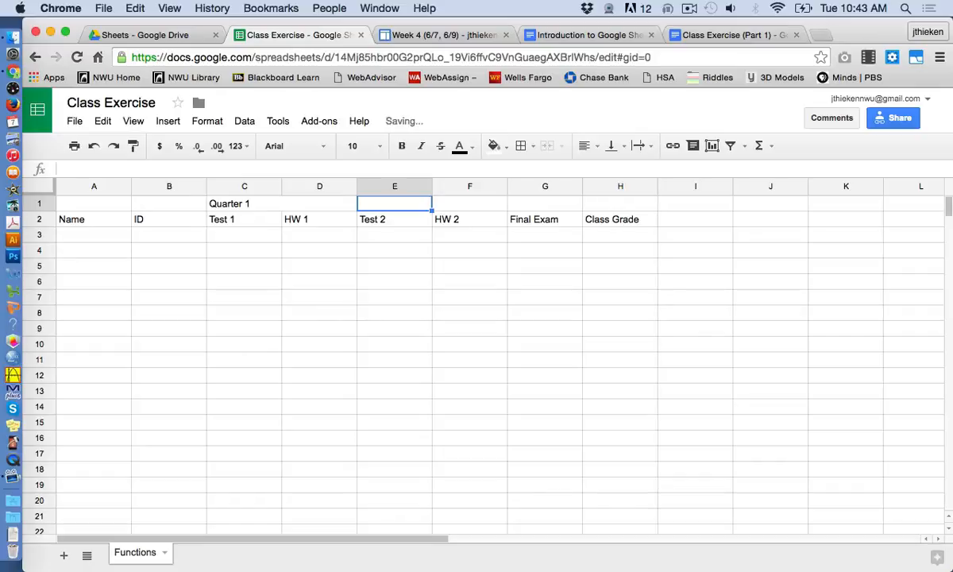
Merge cells E1:F1 and enter "Quarter 2" in the merged cell
shift+click(461, 208)
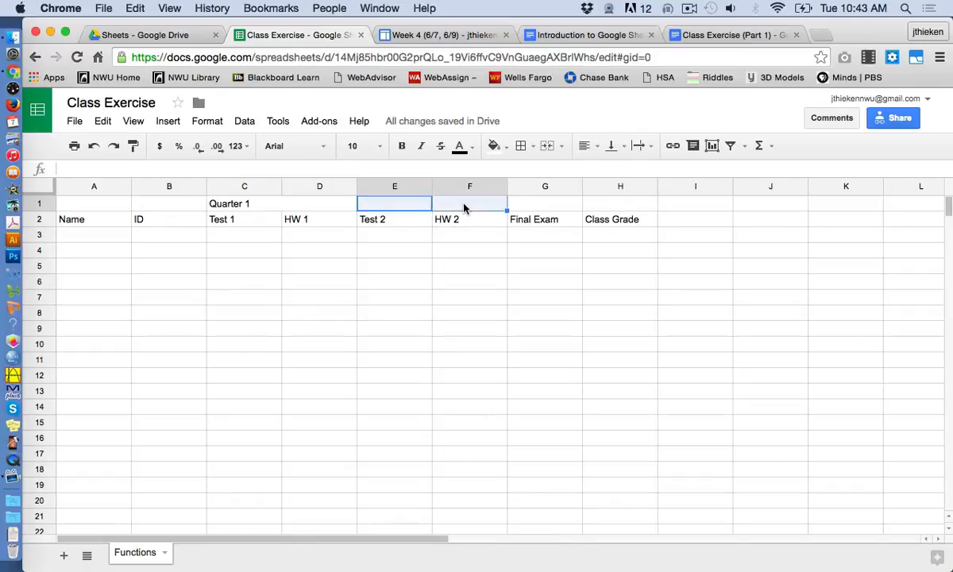
click(547, 146)
text(Quarter 2)
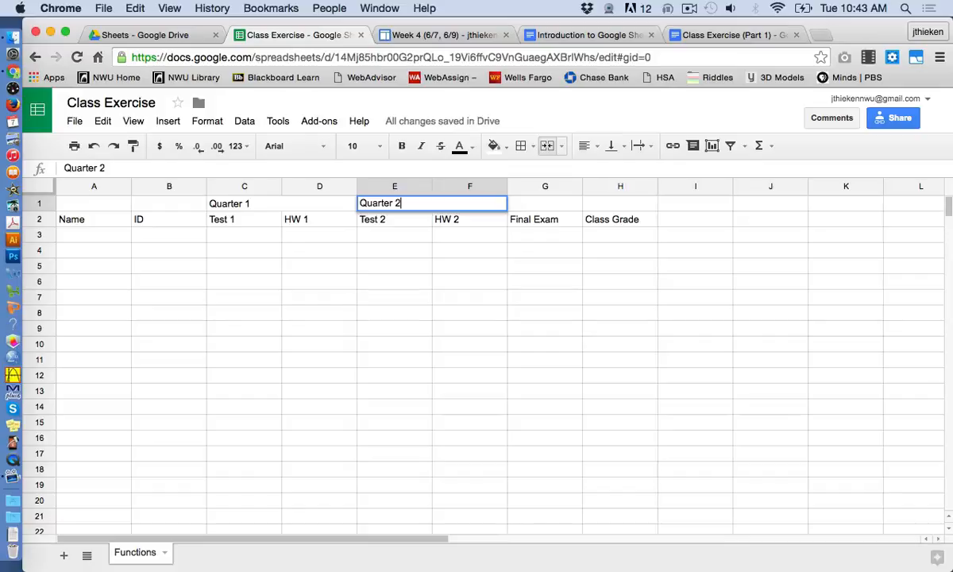
key(Return)
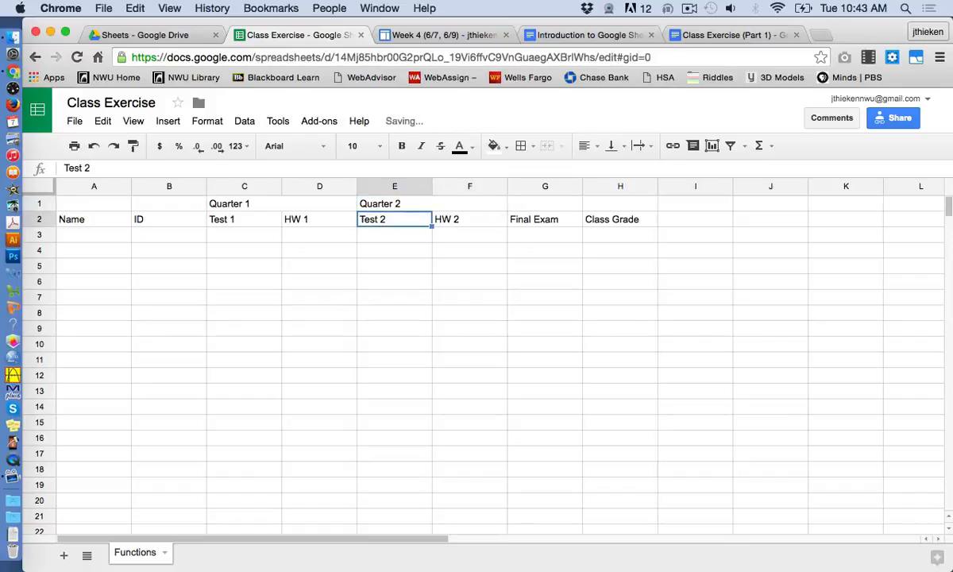
Center-align the contents of cells A1:H16 horizontally
click(111, 236)
mouse_move(105, 202)
mouse_down()
mouse_move(458, 308)
mouse_move(606, 385)
mouse_move(633, 410)
mouse_move(638, 443)
mouse_up()
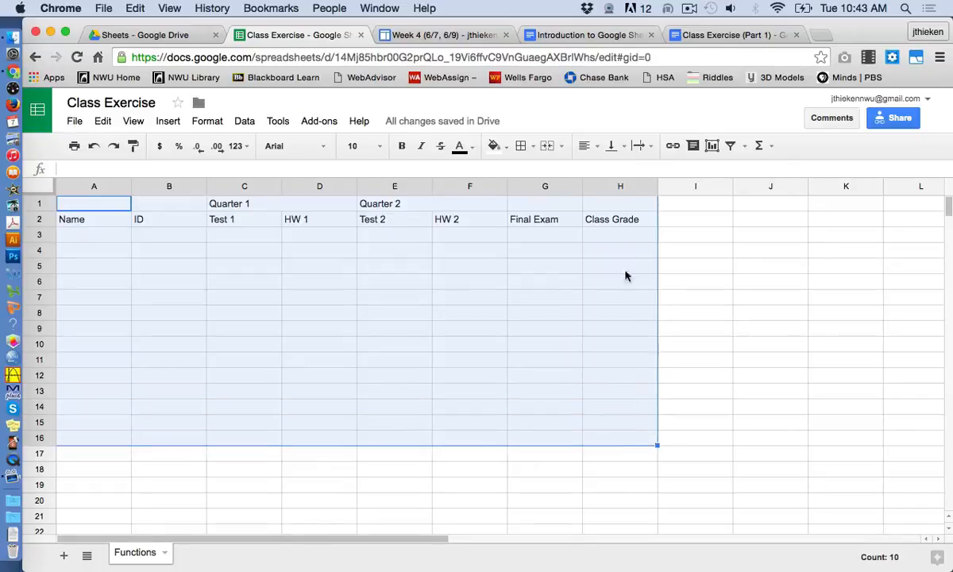
click(597, 147)
click(608, 171)
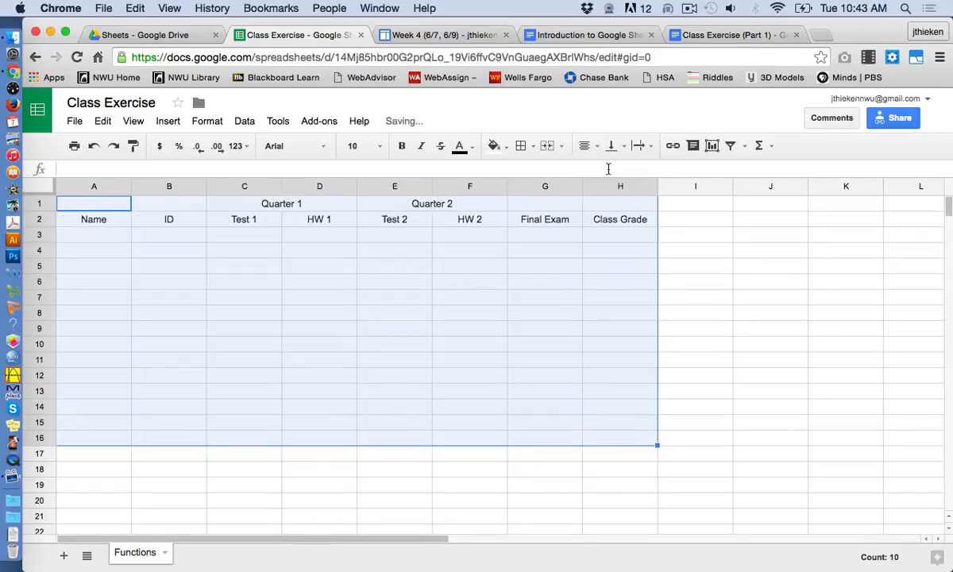
click(473, 279)
Make the headings in rows 1 and 2, columns A to H, bold
drag(77, 219, 623, 213)
click(402, 145)
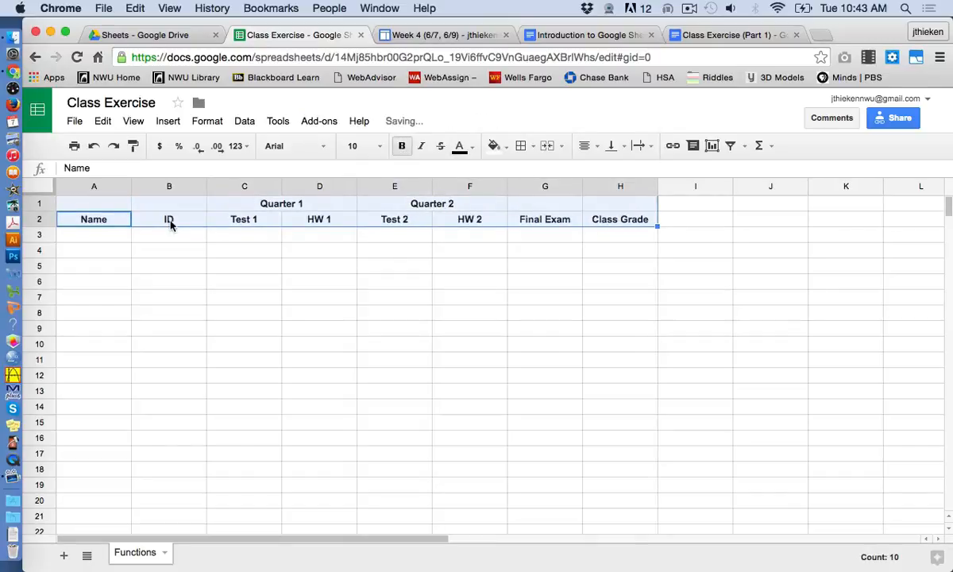
click(127, 240)
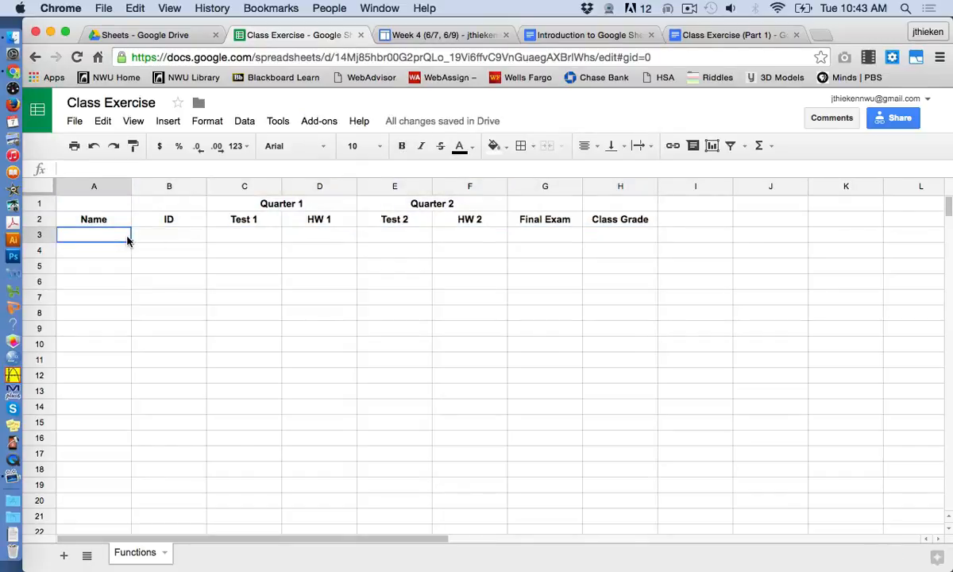
Enter the six students' first names in the Name column, cells A3 to A8
text(Jack)
key(Return)
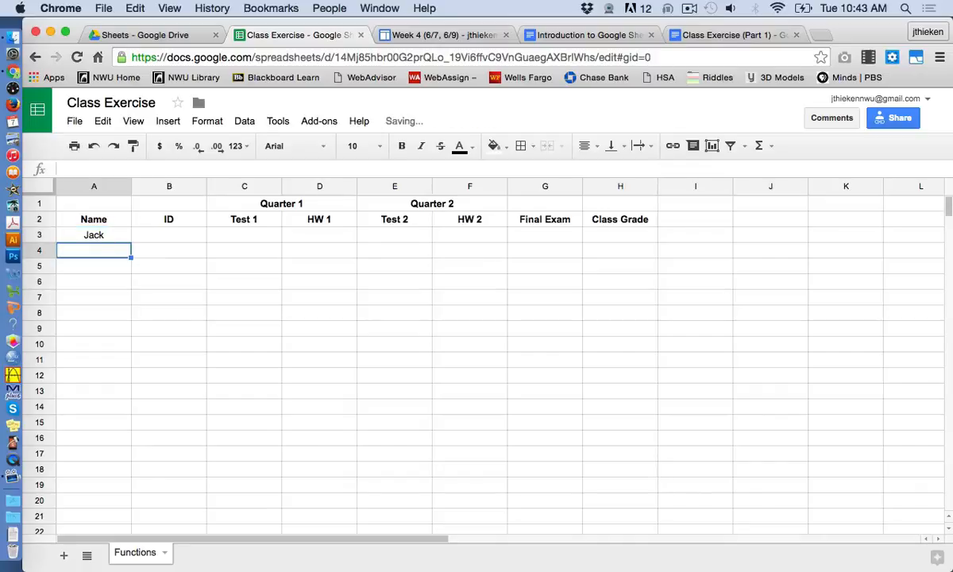
text(Sue)
key(Return)
text(Mike)
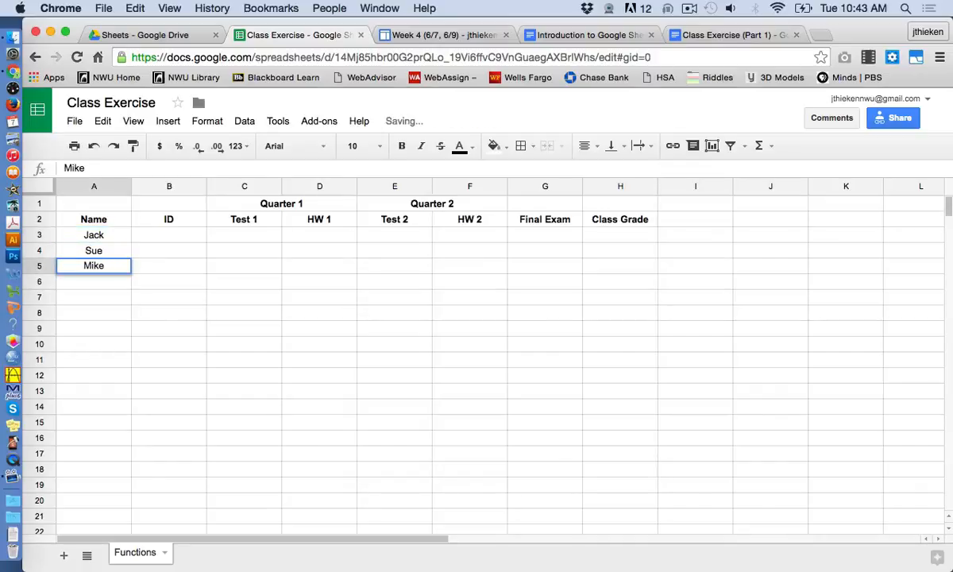
key(Return)
text(Jenny)
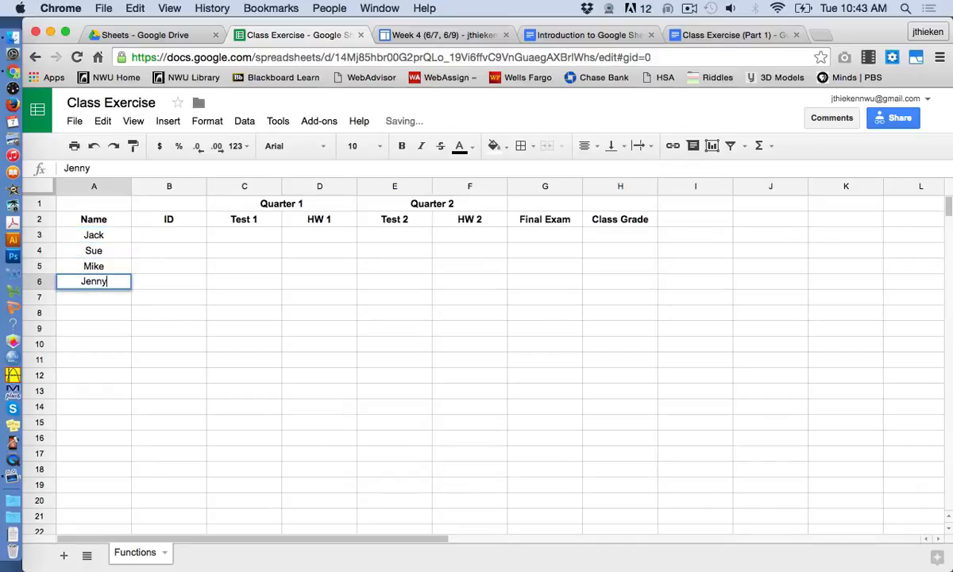
key(Return)
text(Alice)
key(Return)
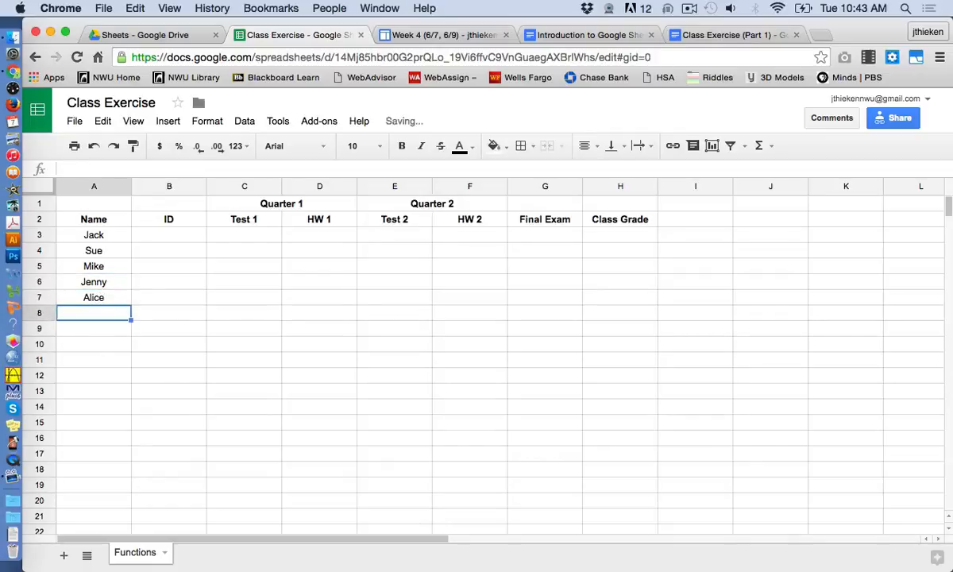
text(Joe)
key(Return)
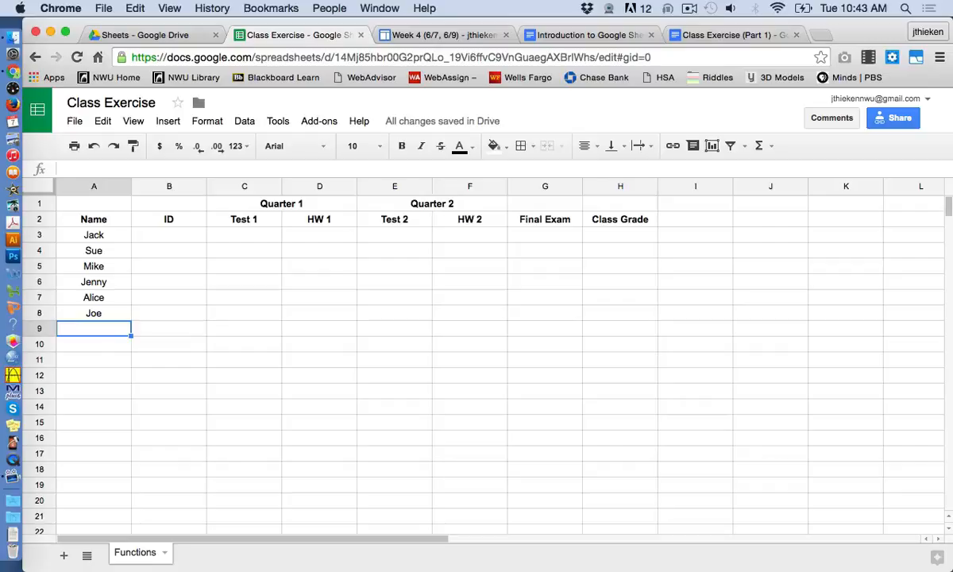
Number the six students consecutively from 1 in the ID column, cells B3 to B8
click(162, 239)
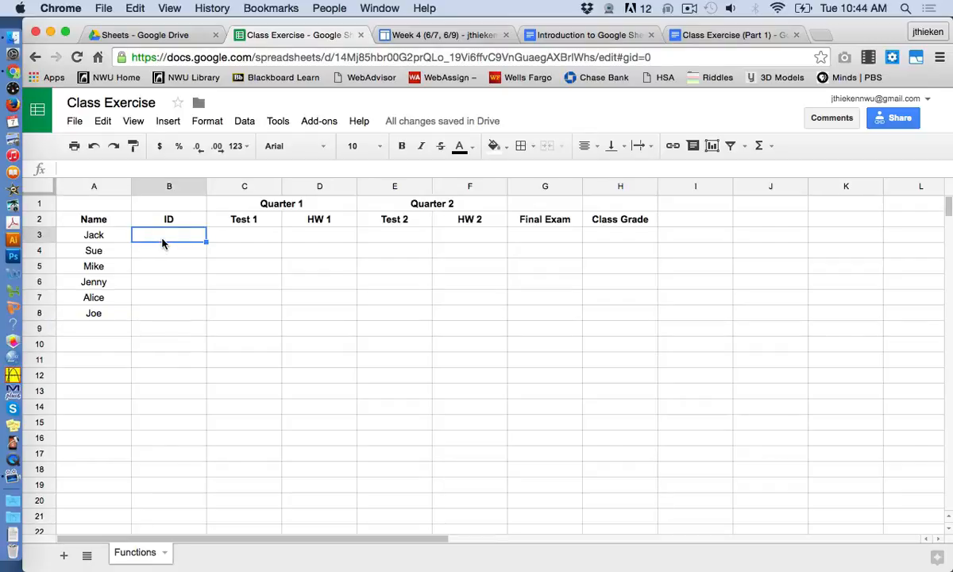
text(1)
key(Return)
text(2)
key(Return)
text(3)
key(Return)
text(4)
key(Return)
text(5)
key(Return)
text(6)
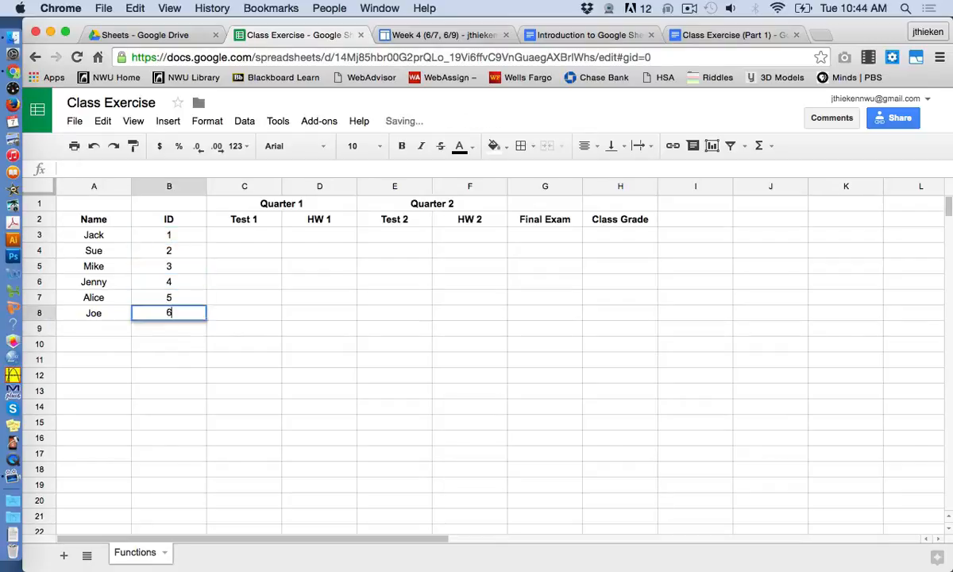
key(Return)
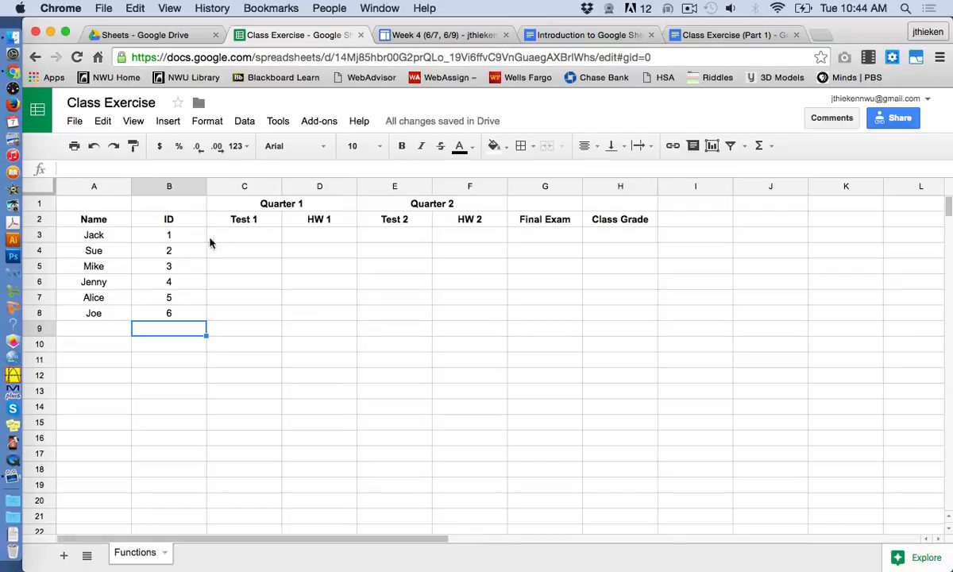
Enter the Test 1 scores 85, 78, 78, 94, 92 and 88 in cells C3 to C8
click(232, 236)
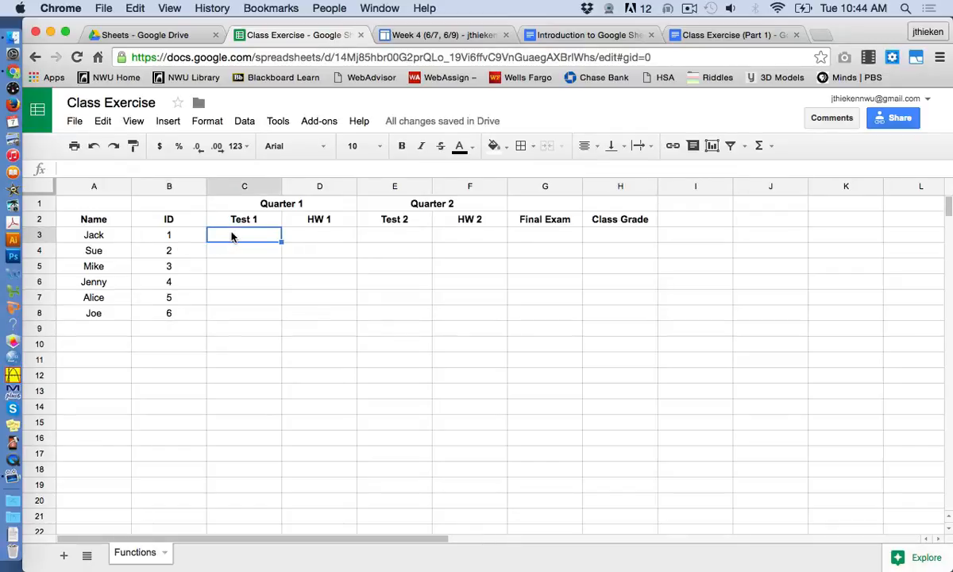
text(85)
key(Return)
text(78)
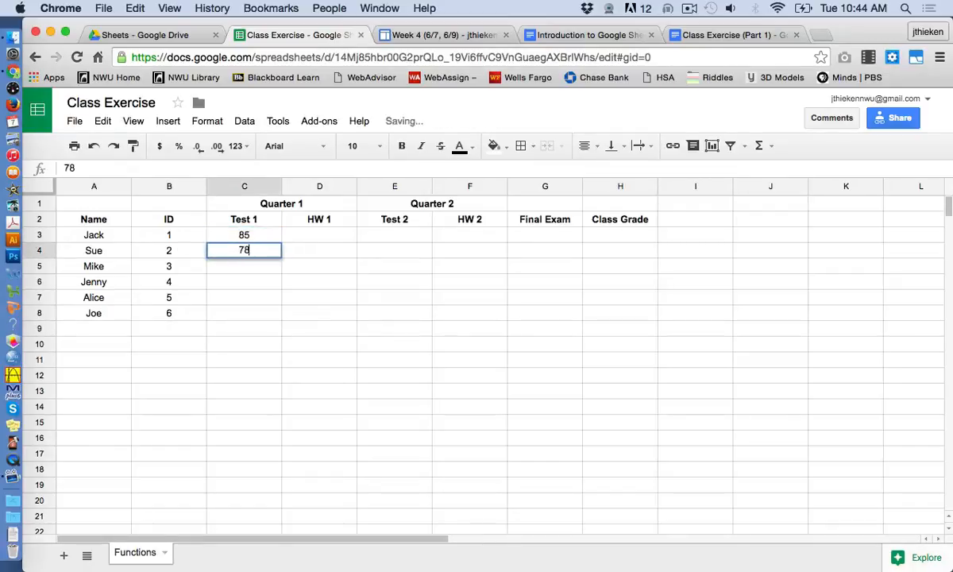
key(Return)
text(78)
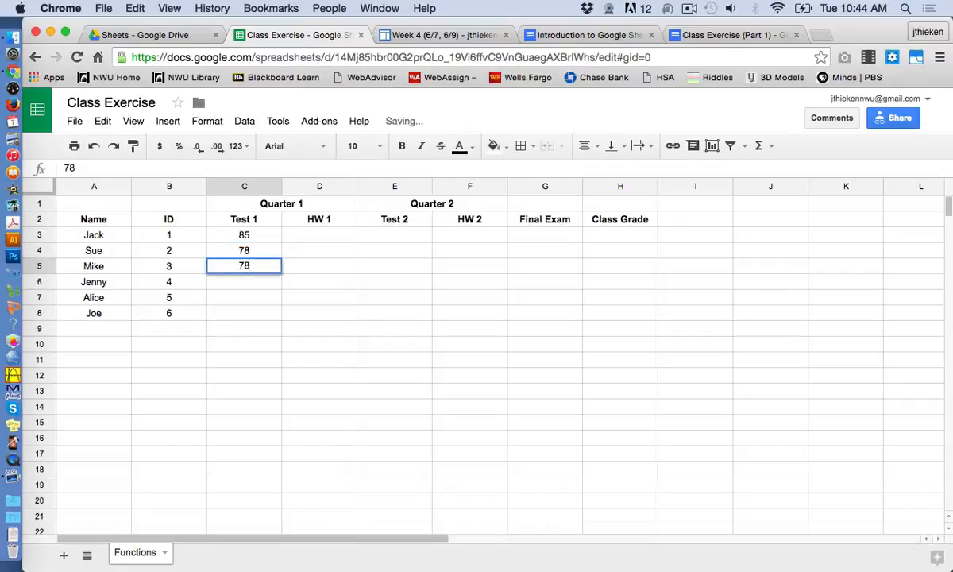
key(Return)
text(904)
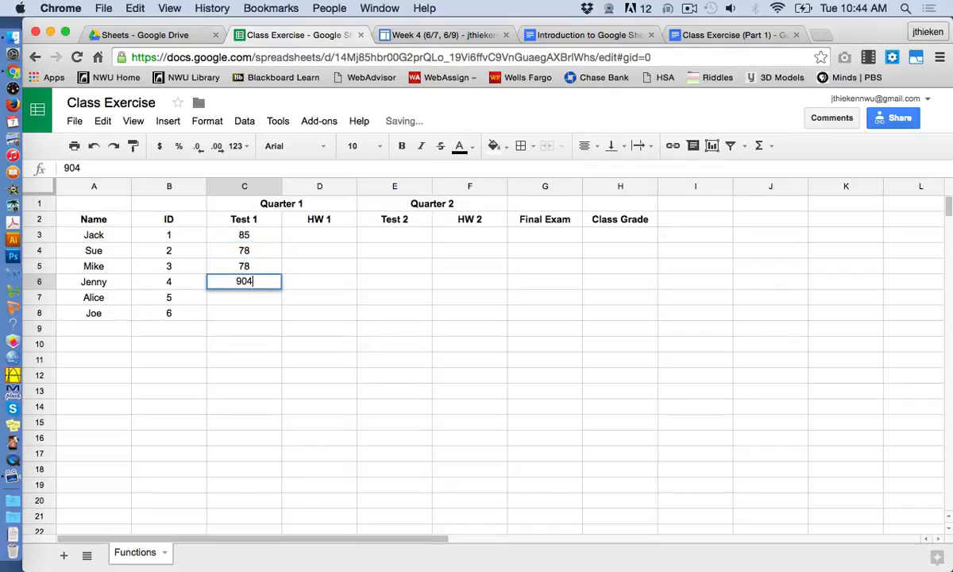
key(BackSpace)
key(BackSpace)
text(4)
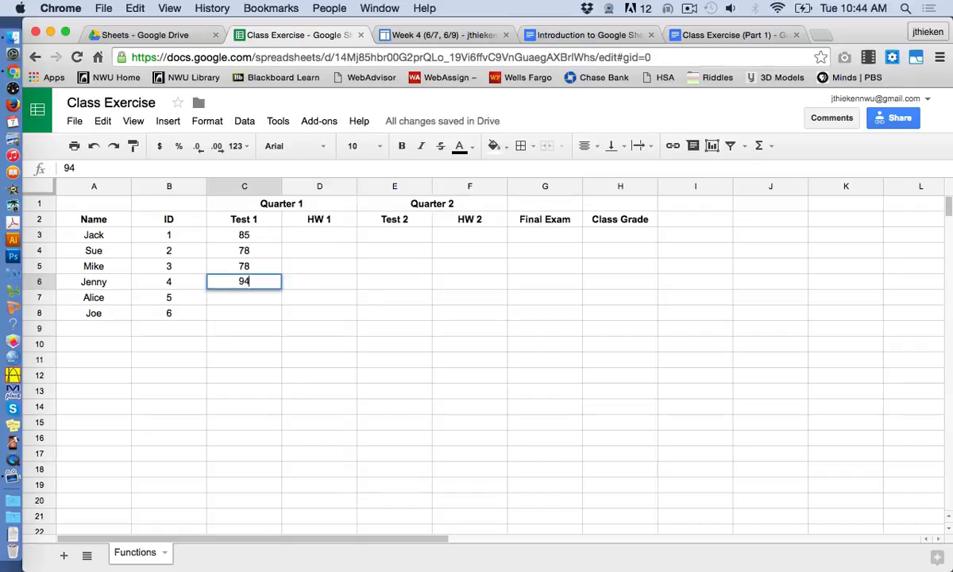
key(Return)
text(92)
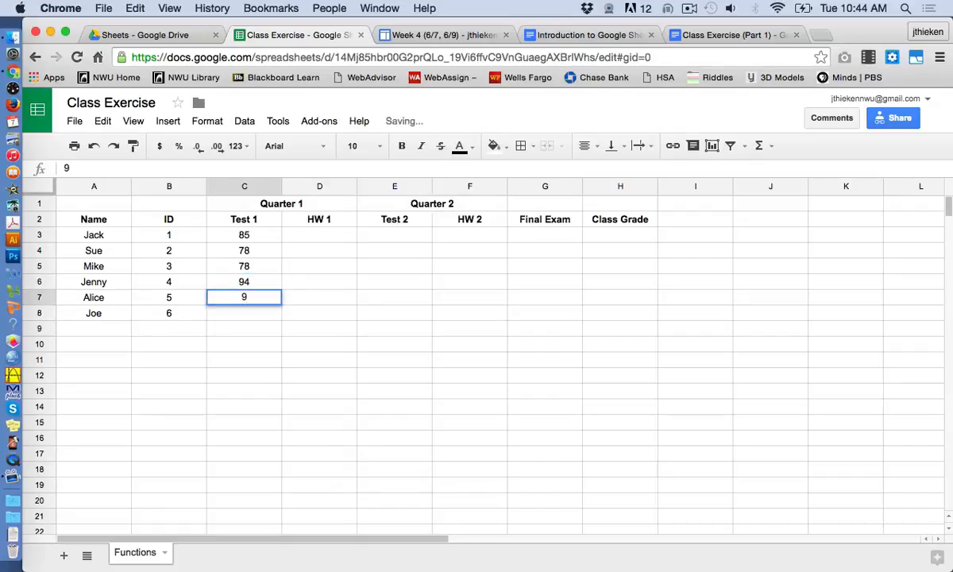
key(Return)
text(88)
key(Return)
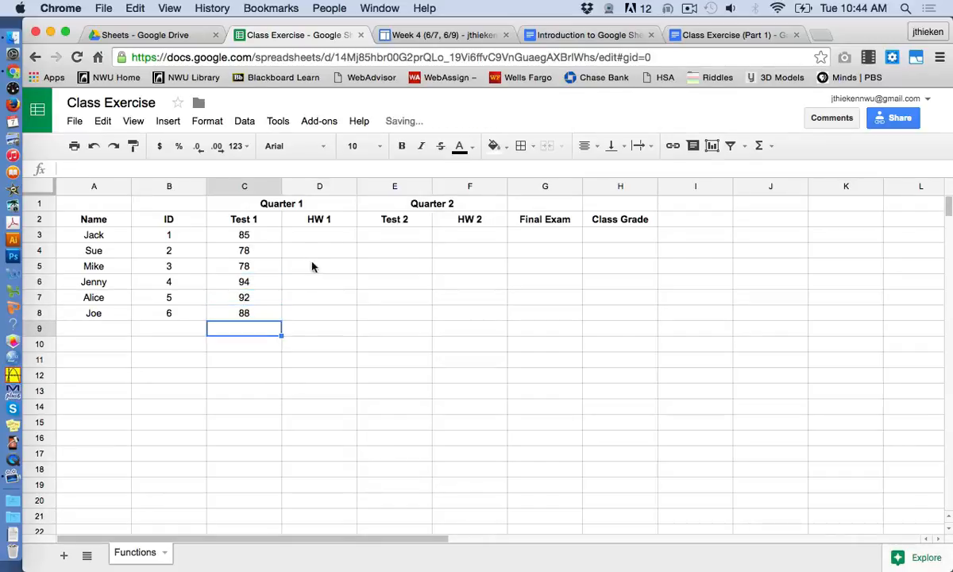
Enter the HW 1 scores 90, 95, 90, 100, 95 and 90 in cells D3 to D8
click(330, 242)
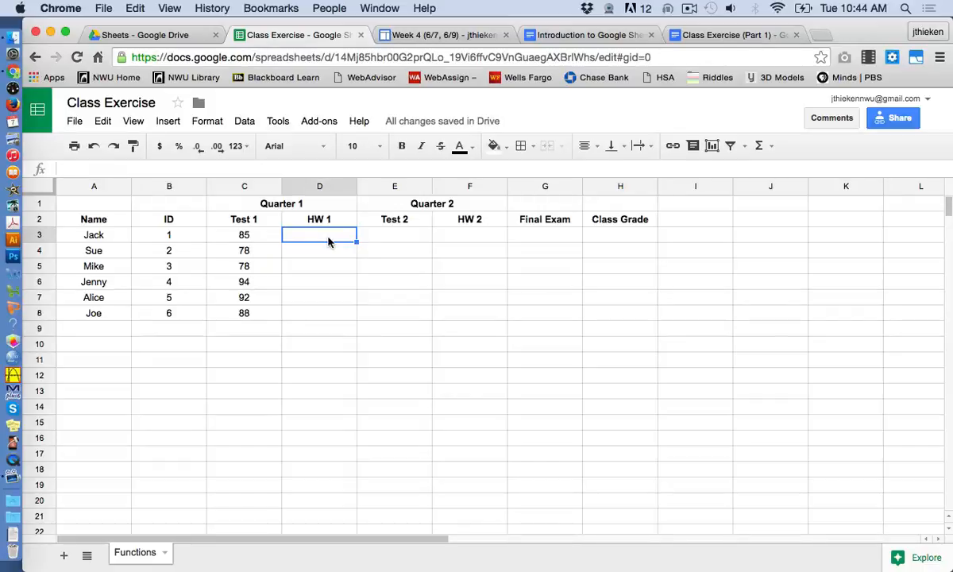
text(90)
key(Return)
text(95)
key(Return)
text(90)
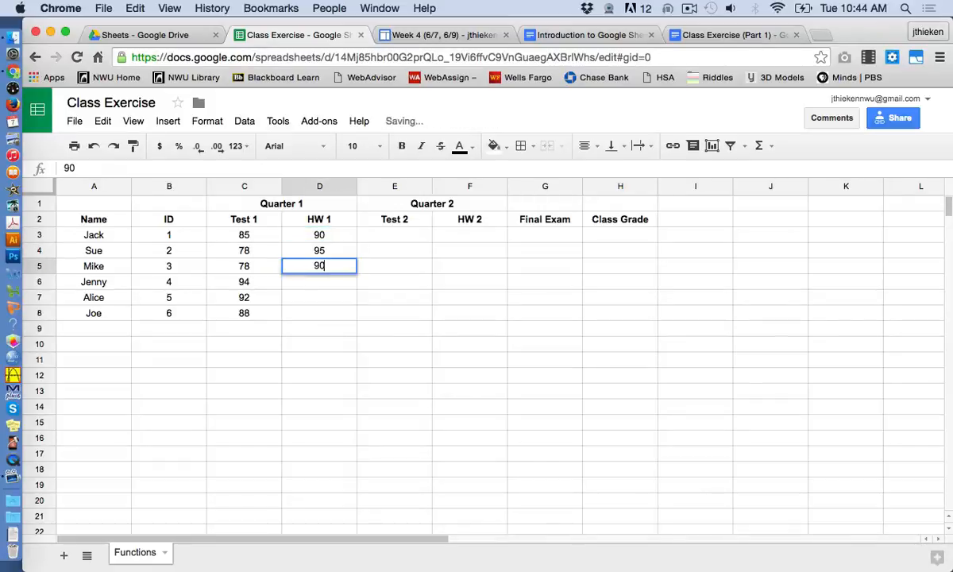
key(Return)
text(100)
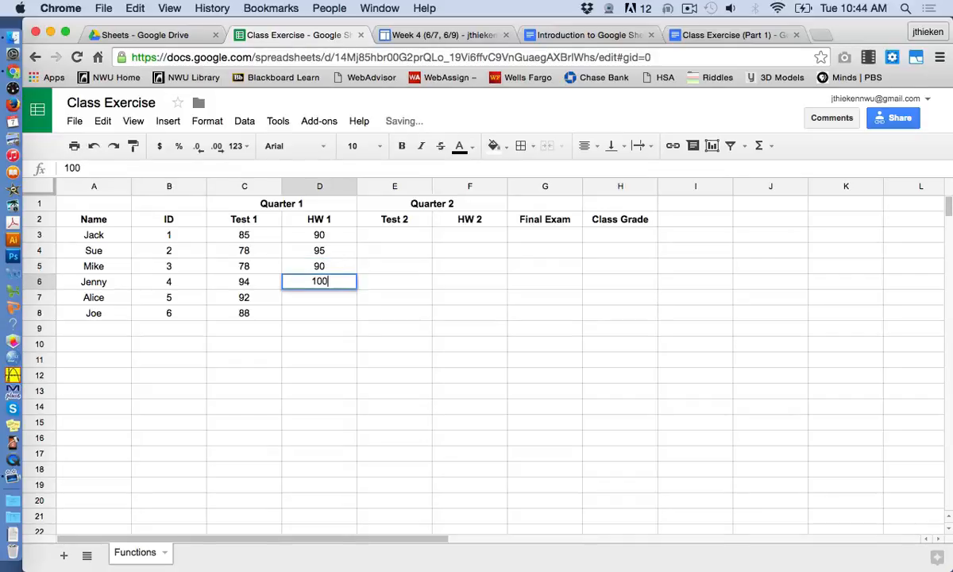
key(Return)
text(95)
key(Return)
text(90)
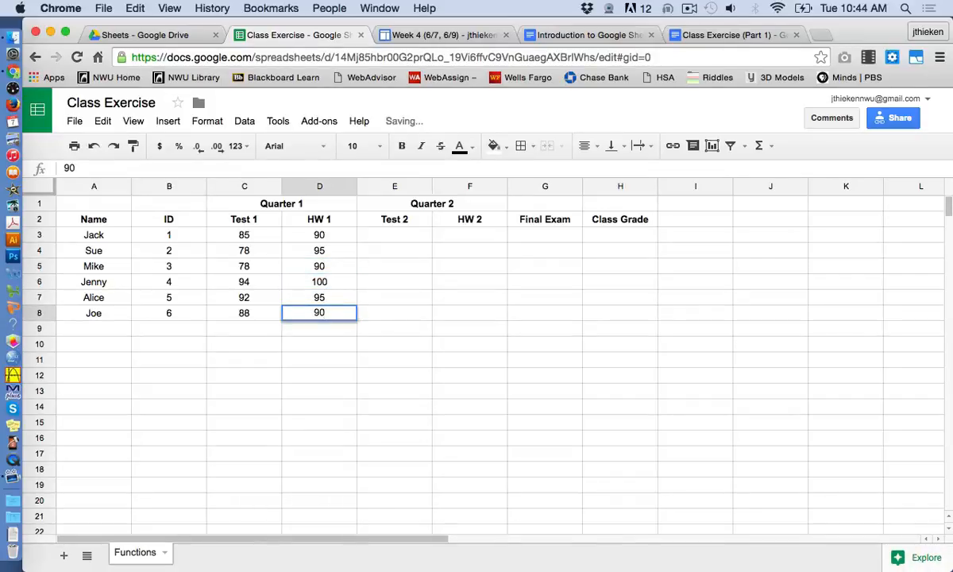
key(Return)
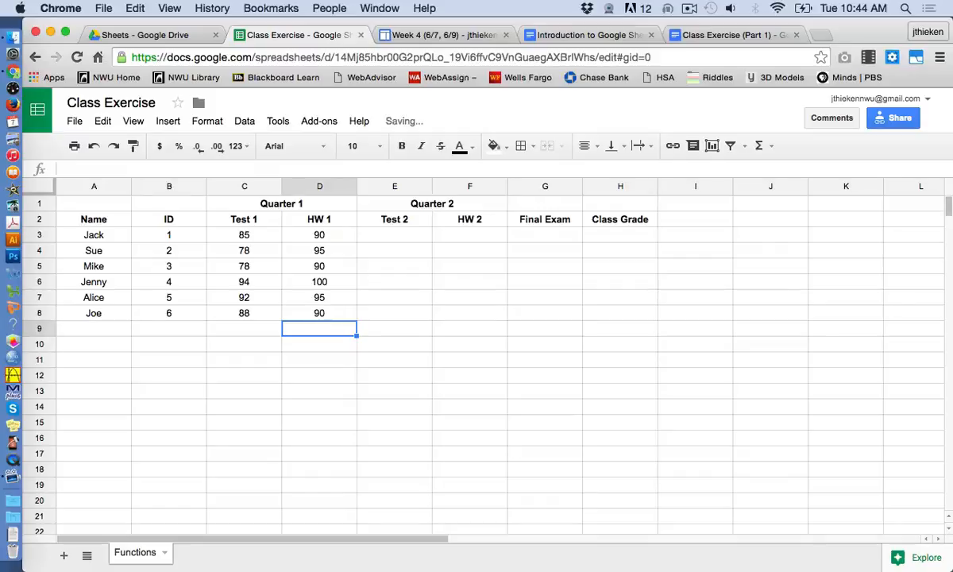
Enter the Test 2 scores 89, 82, 85, 95, 94 and 90 in cells E3 to E8
click(392, 231)
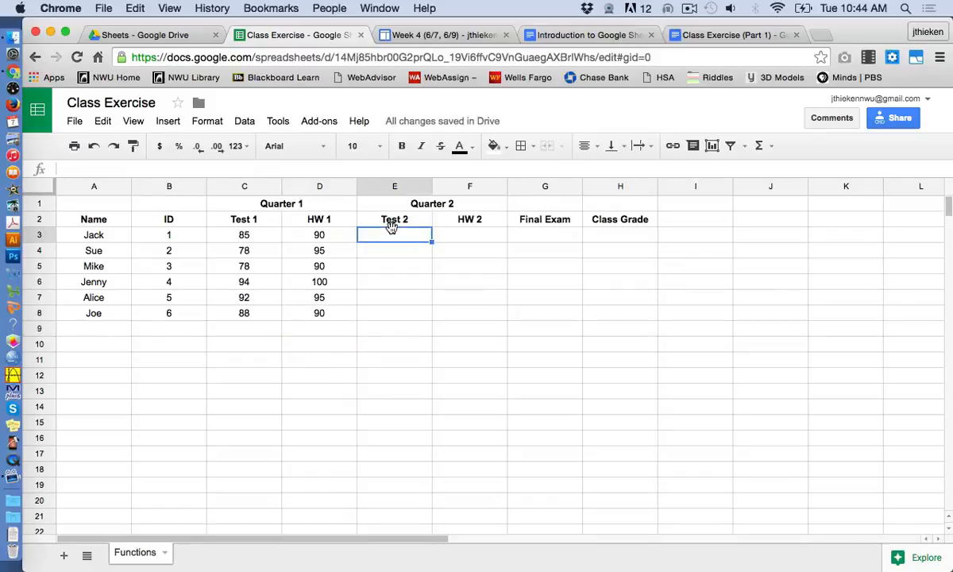
text(89)
key(Return)
text(82)
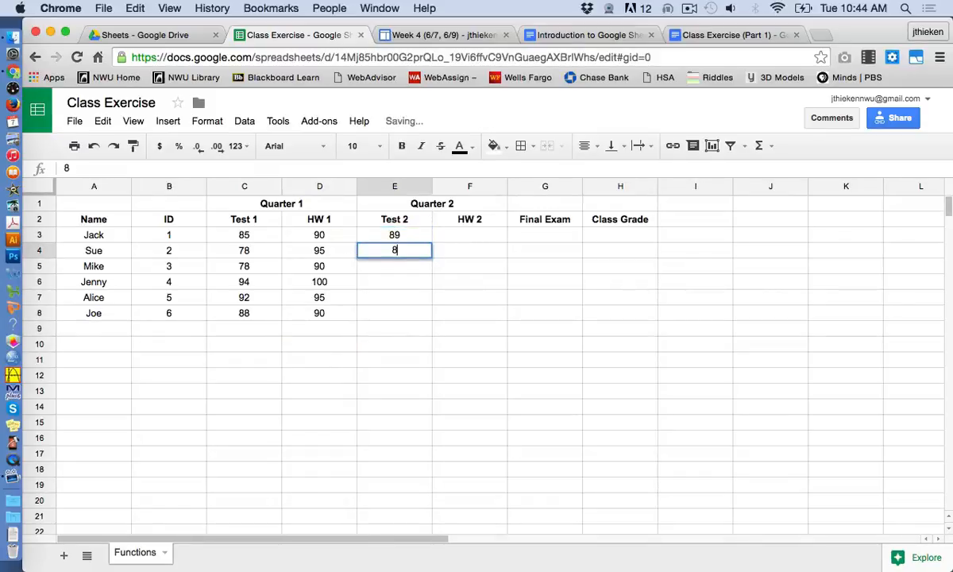
key(Return)
text(85)
key(Return)
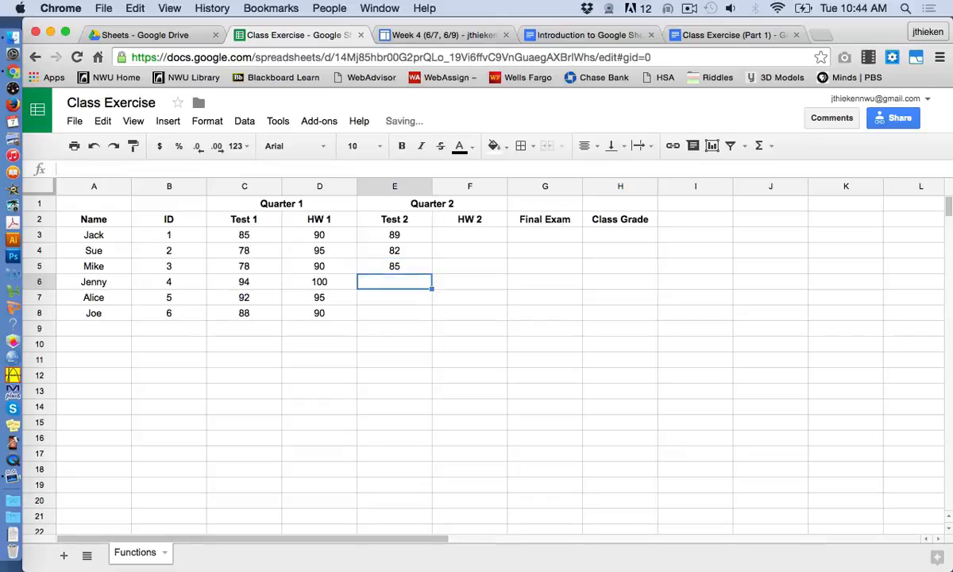
text(95)
key(Return)
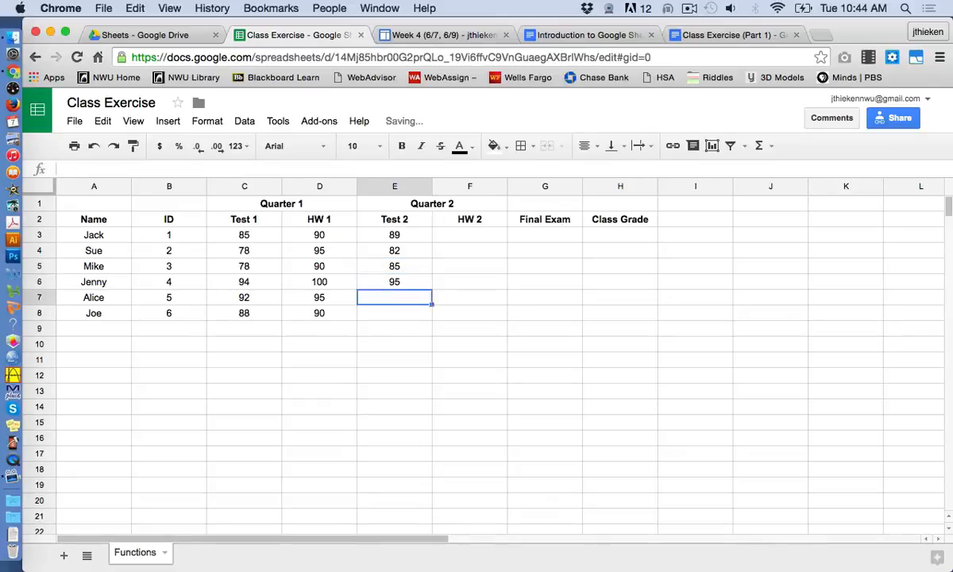
text(94)
key(Return)
text(90)
key(Return)
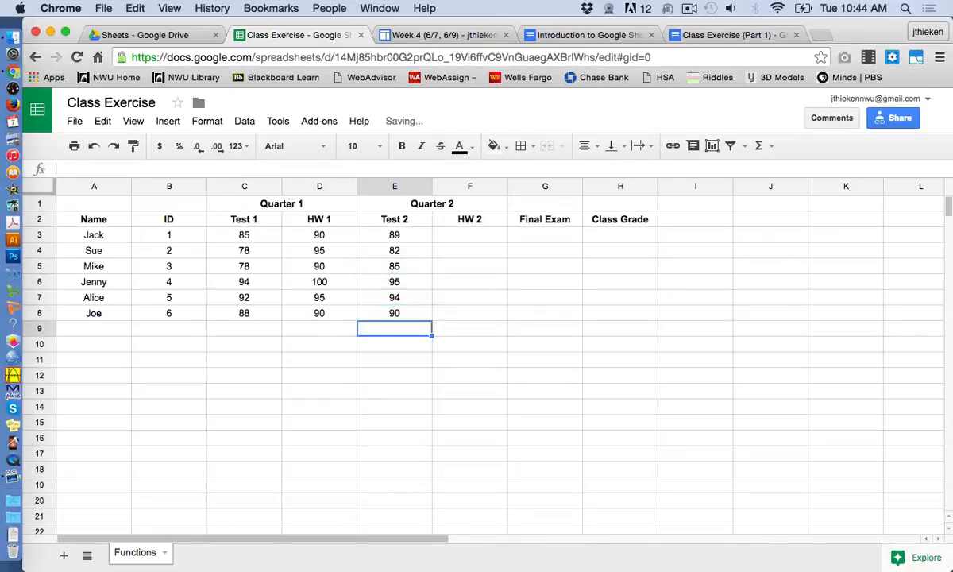
Enter the HW 2 scores 85, 90, 80, 75, 85 and 80 in cells F3 to F8
click(455, 238)
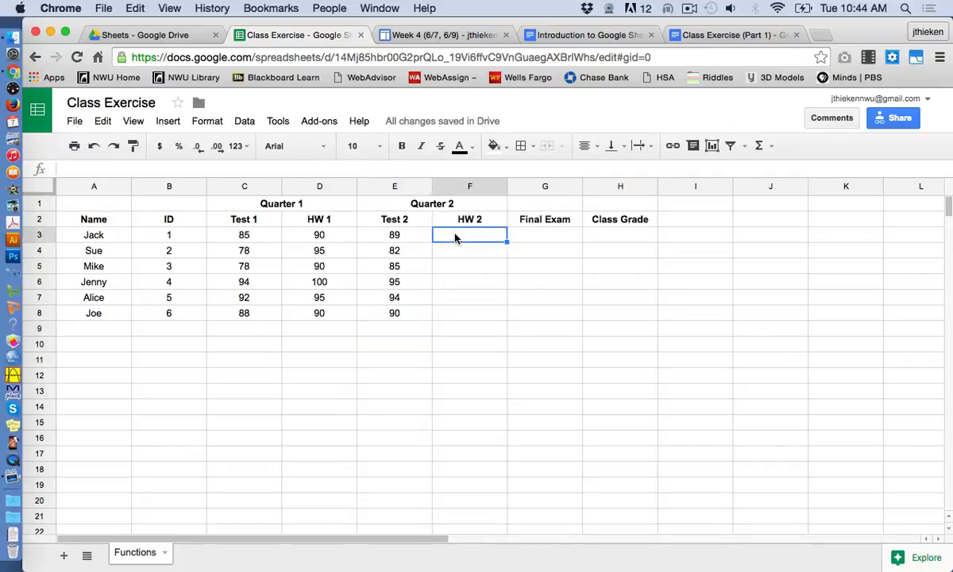
text(85)
key(Return)
text(90)
key(Return)
text(80)
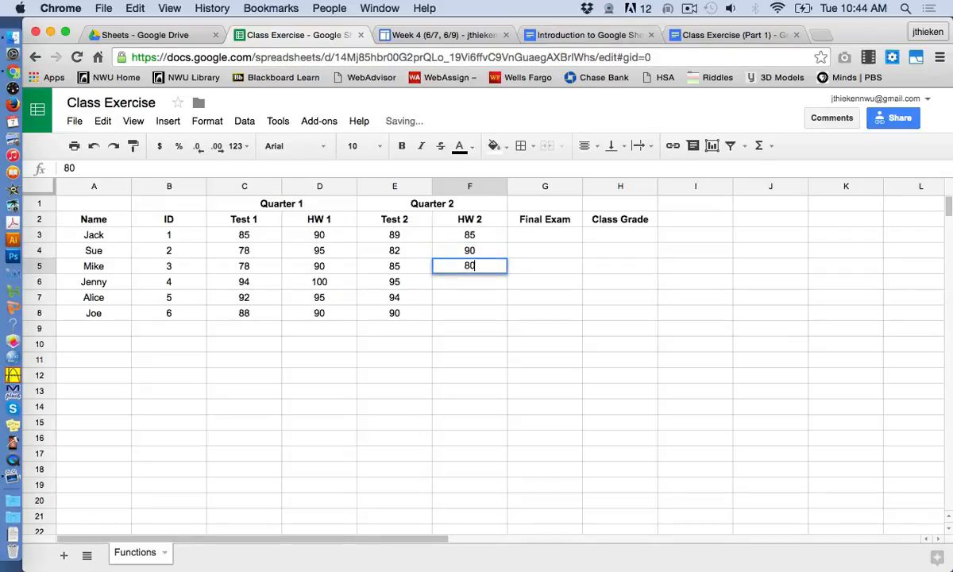
key(Return)
text(75)
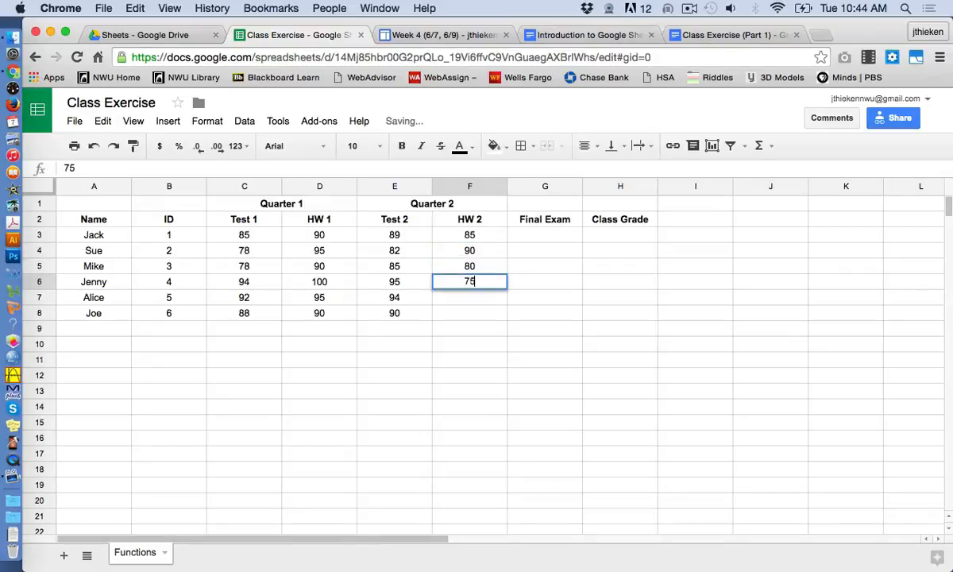
key(Return)
text(85)
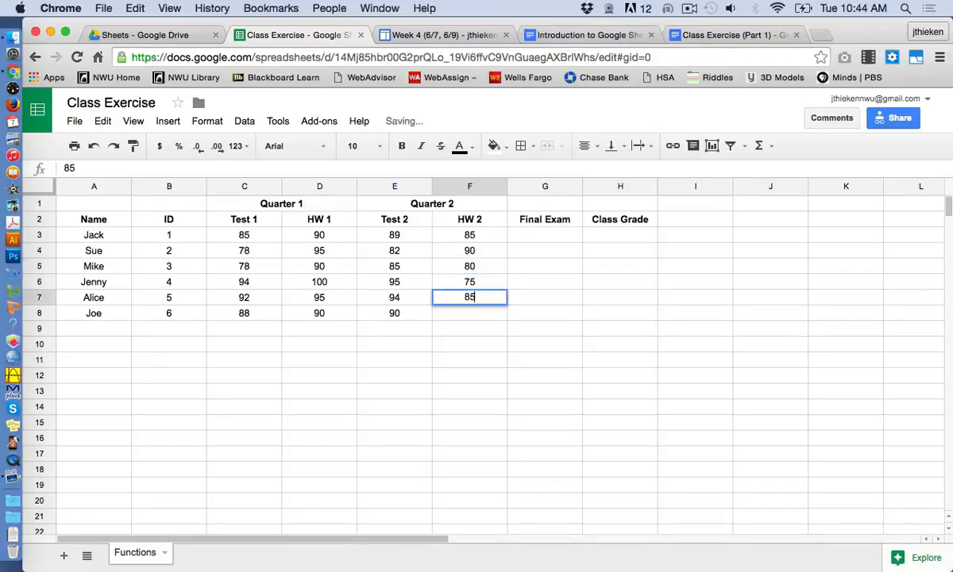
key(Return)
text(80)
key(Return)
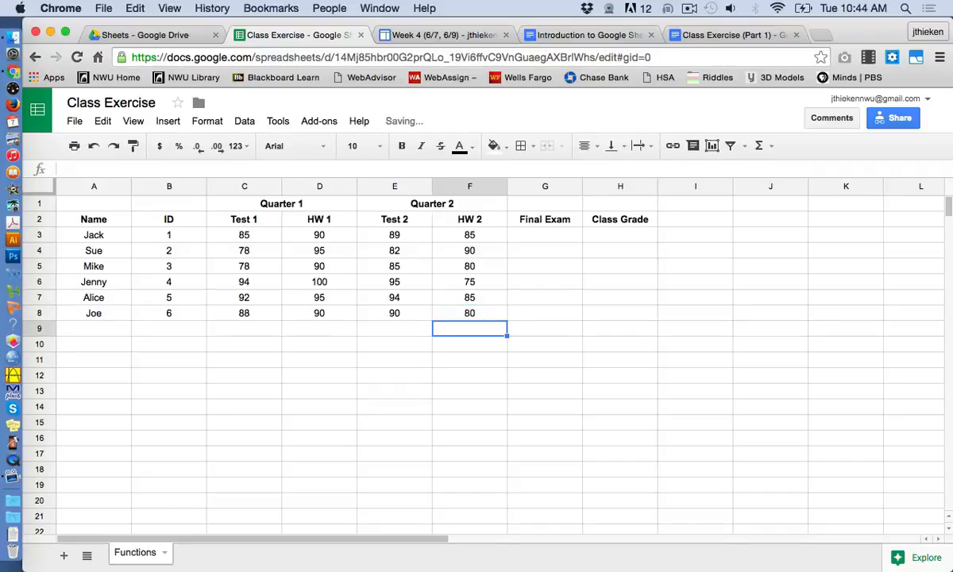
Enter a Final Exam score of 90 in cell G3 and fill it down to G8
click(532, 235)
text(90)
key(Return)
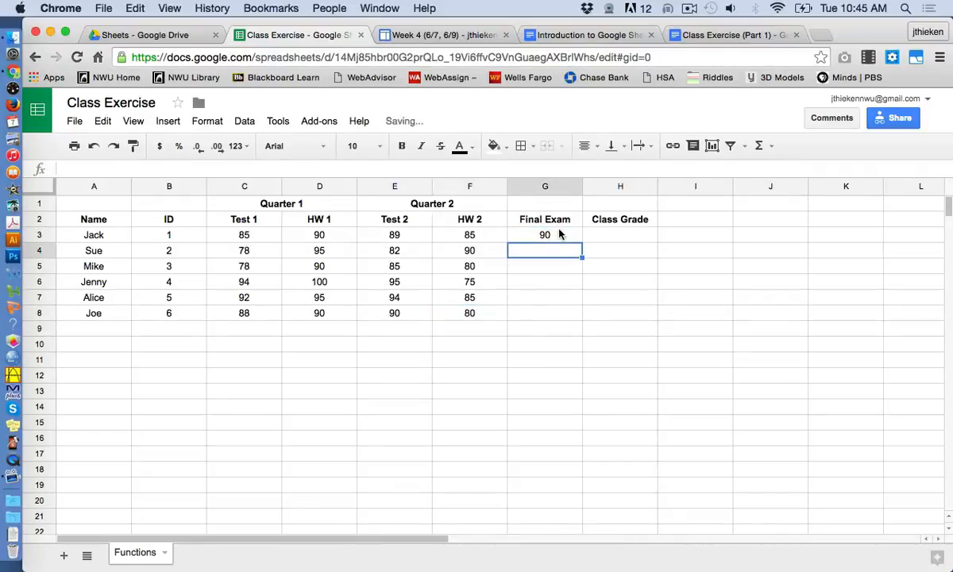
click(565, 238)
drag(582, 243, 583, 315)
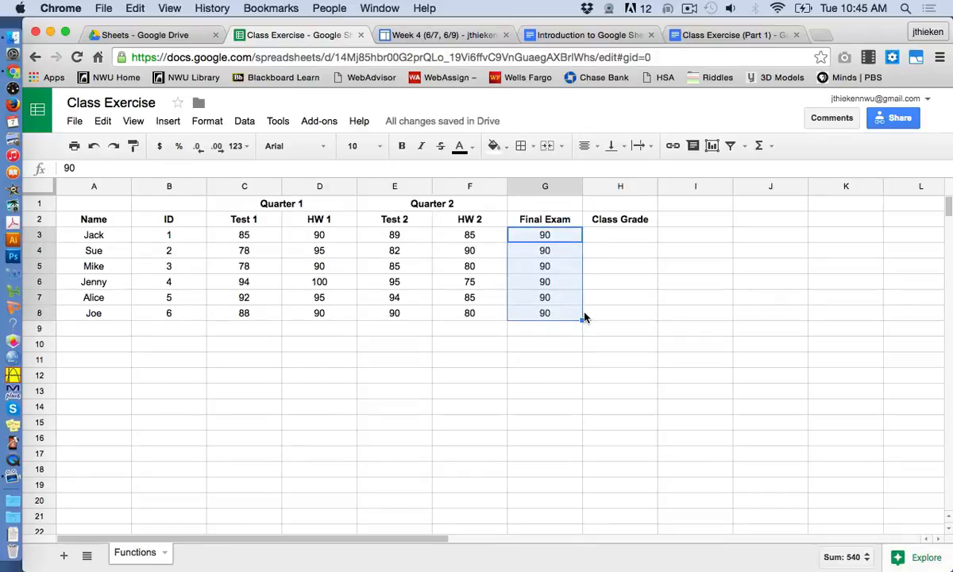
Apply all borders to the merged Quarter 1 and Quarter 2 heading cells, C1:F1
click(299, 203)
shift+click(386, 209)
click(521, 146)
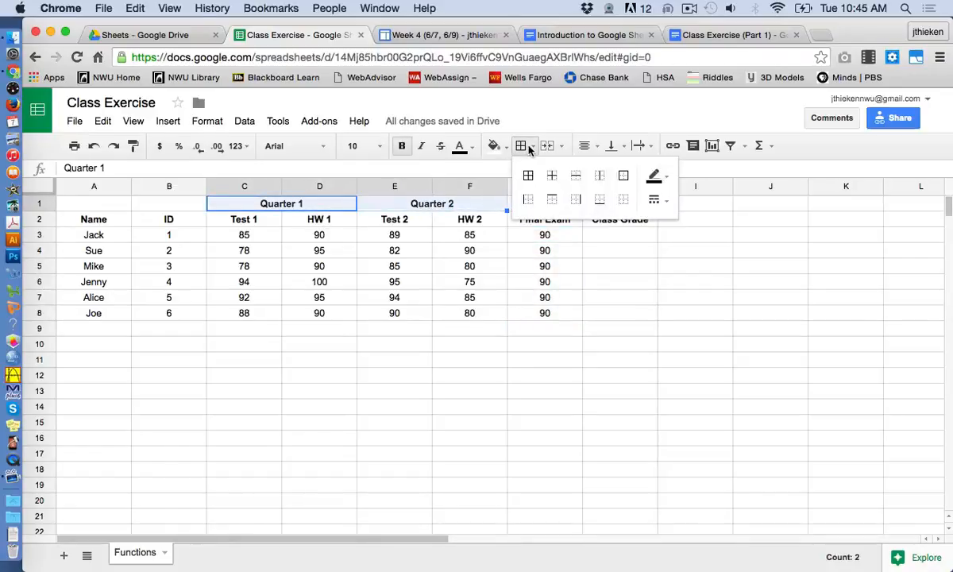
click(528, 175)
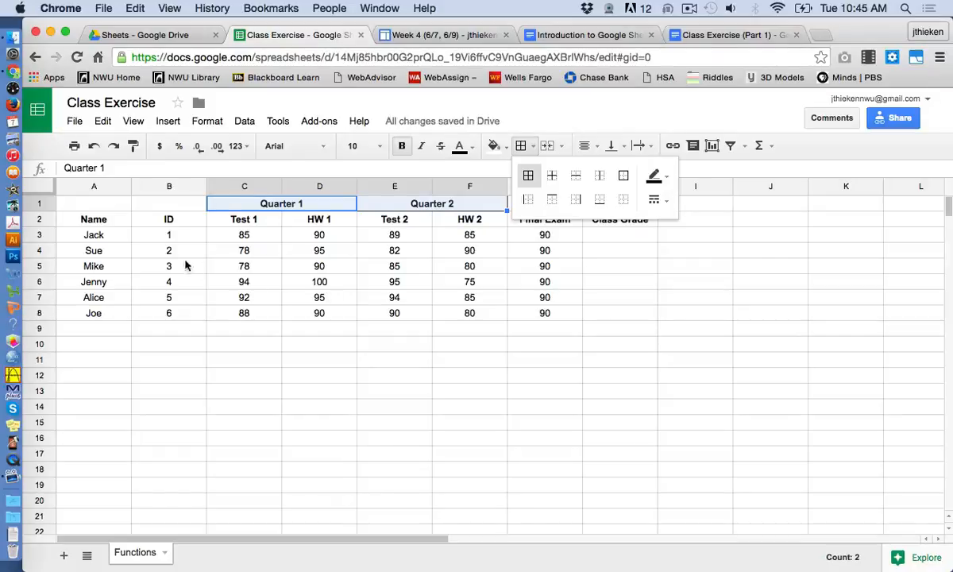
Apply all borders to the gradebook table in cells A2:H8
click(117, 227)
drag(117, 226, 631, 316)
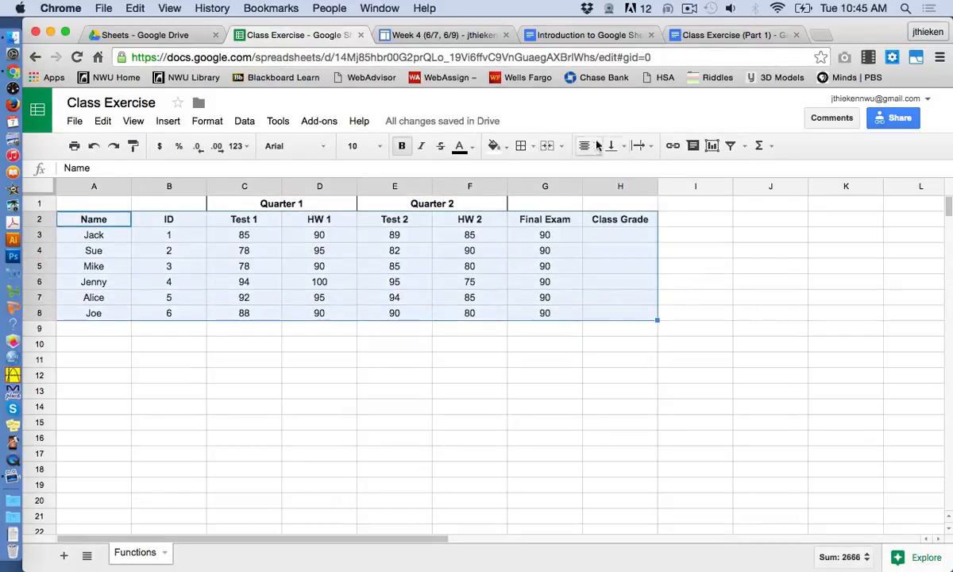
click(524, 145)
click(531, 182)
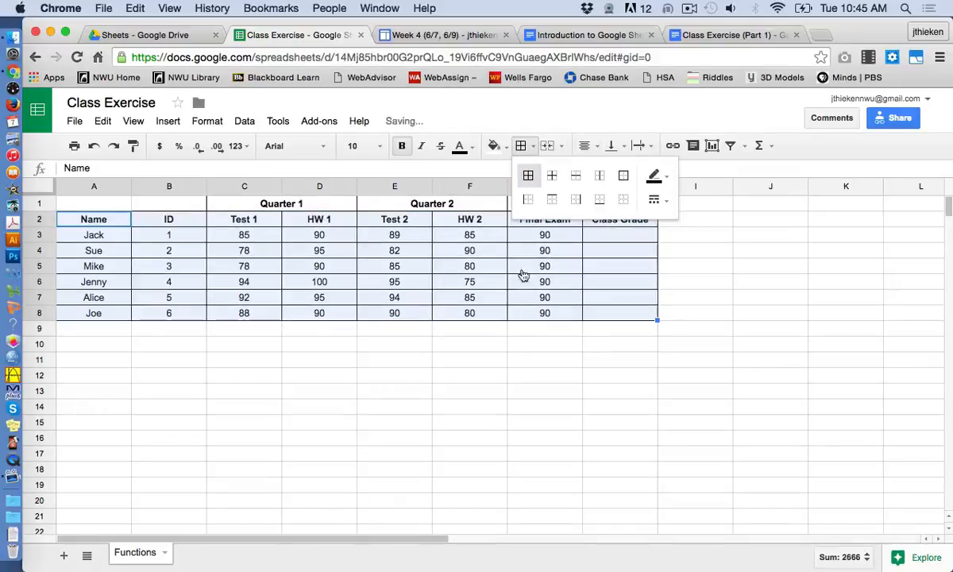
click(513, 398)
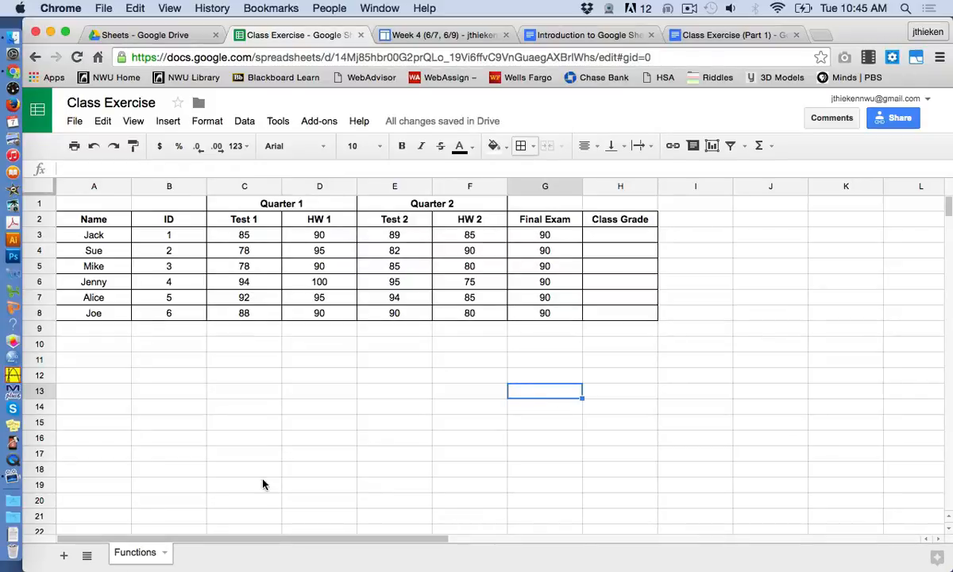
Add a new sheet and name it Groups_Seating
click(64, 556)
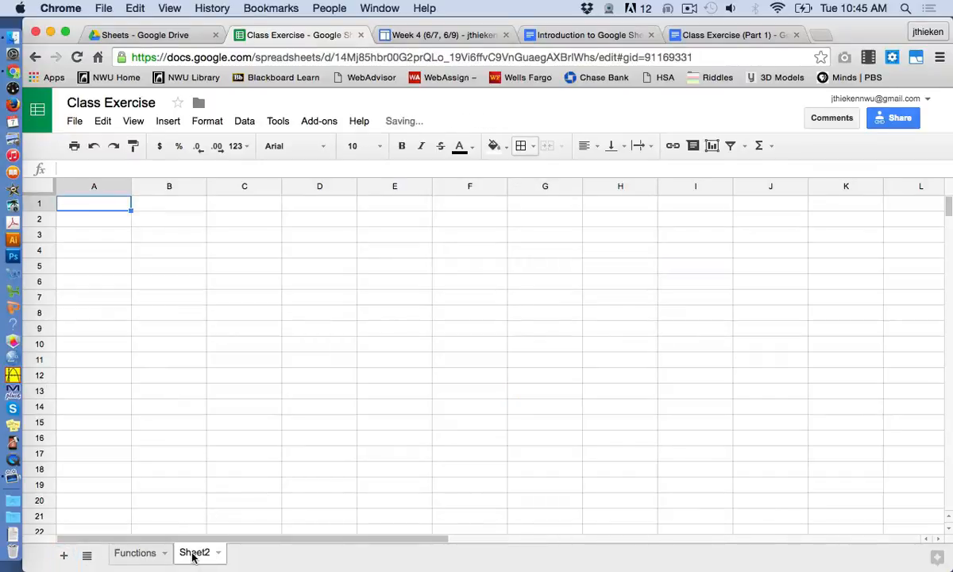
double_click(193, 554)
text(Groups_)
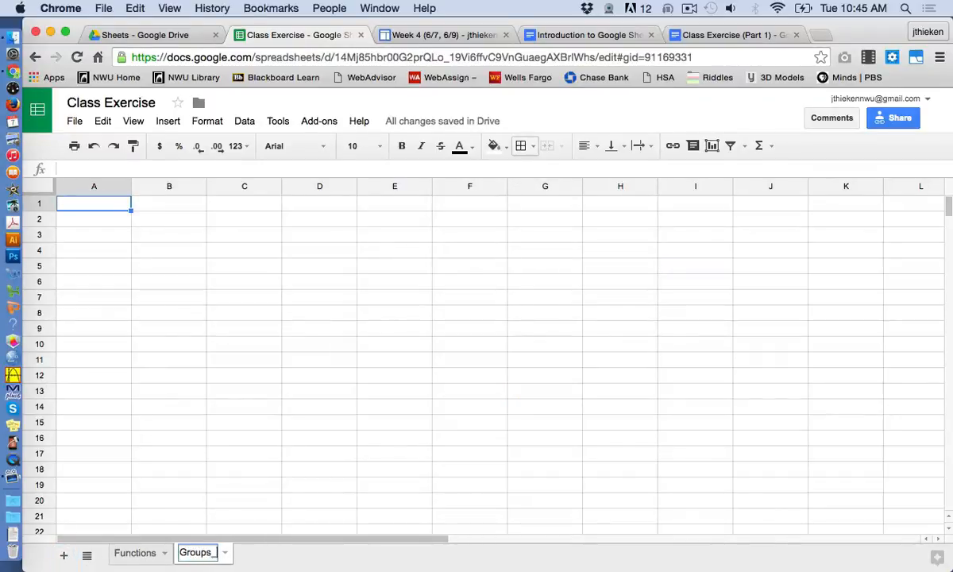
text(Seating)
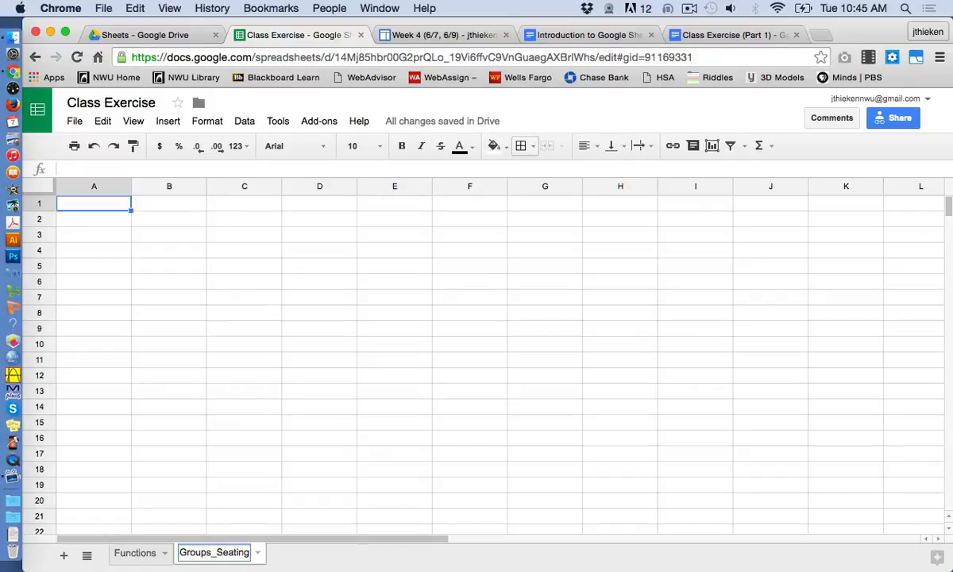
key(Return)
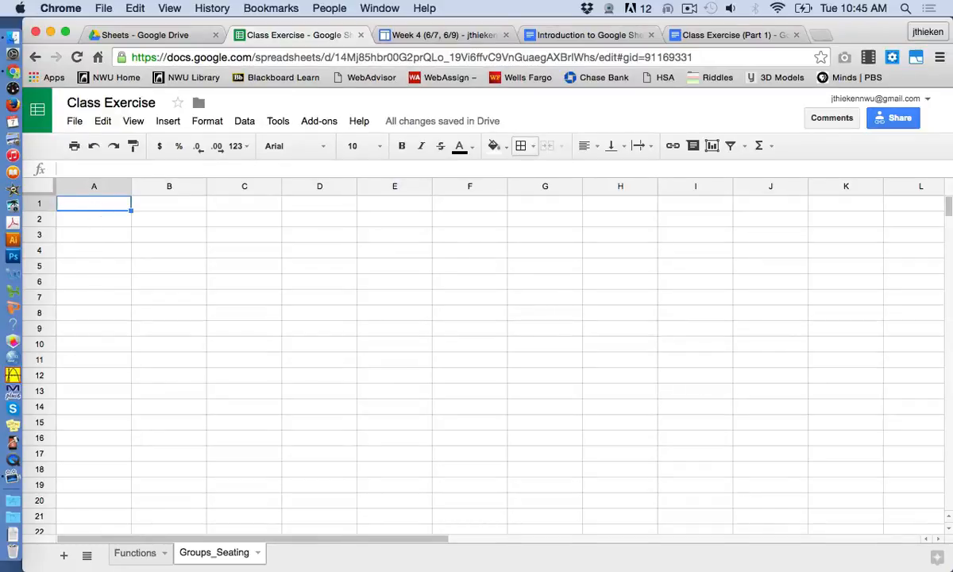
Enter the headings ID, Test and Name in cells A1 to C1 of the Groups_Seating sheet
text(Id)
key(BackSpace)
text(D)
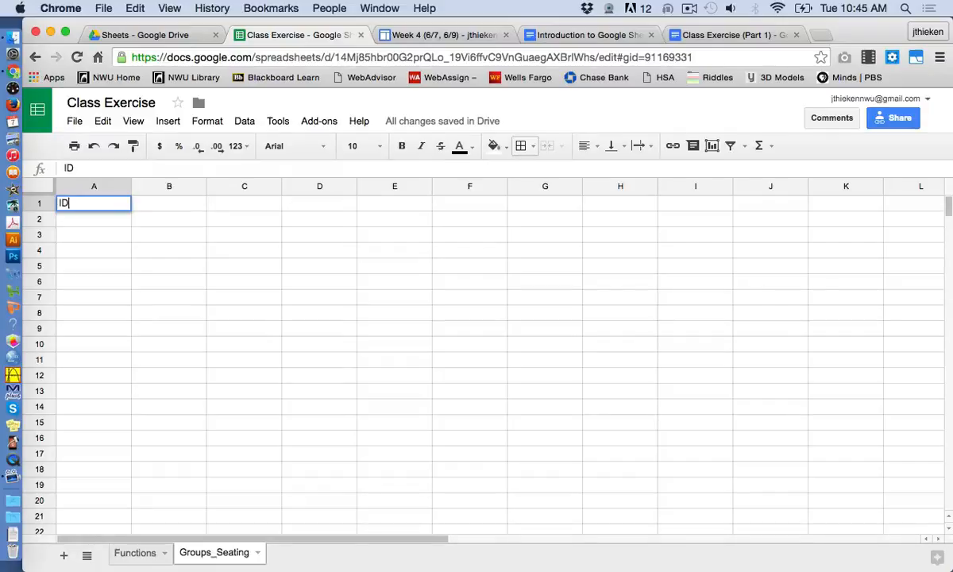
key(Tab)
text(Test)
key(Tab)
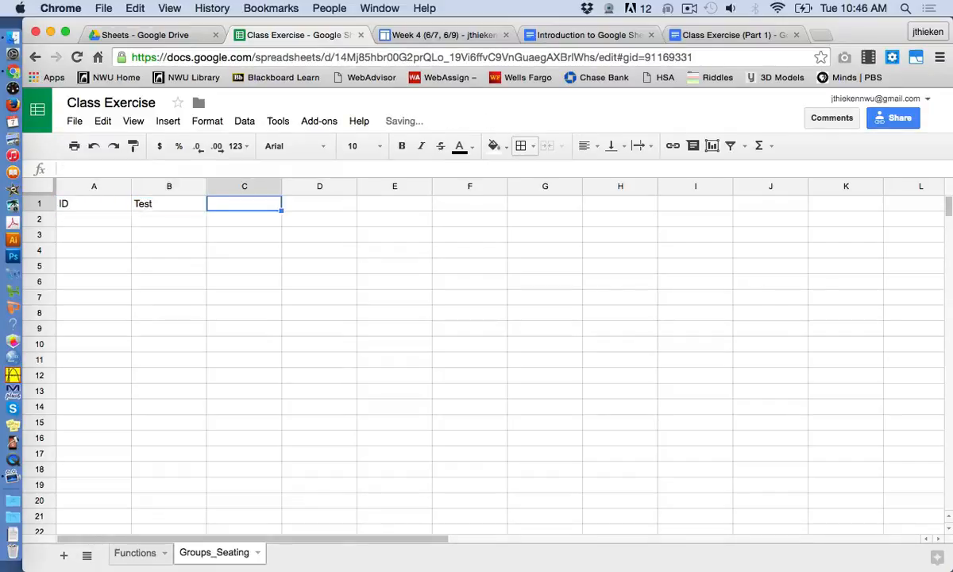
text(Name)
key(Return)
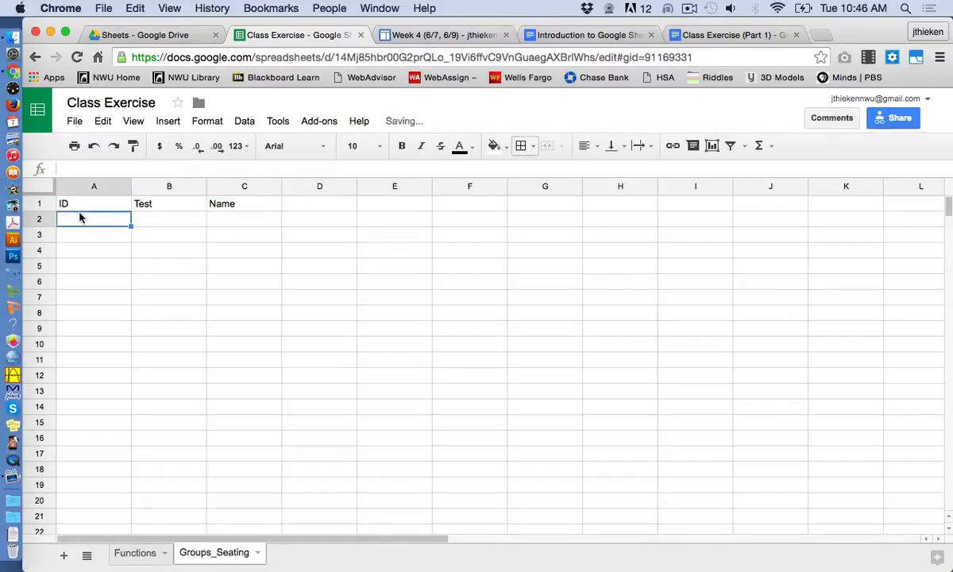
Center columns A to C of the Groups_Seating sheet and make the headings in A1:C1 bold
drag(80, 185, 228, 184)
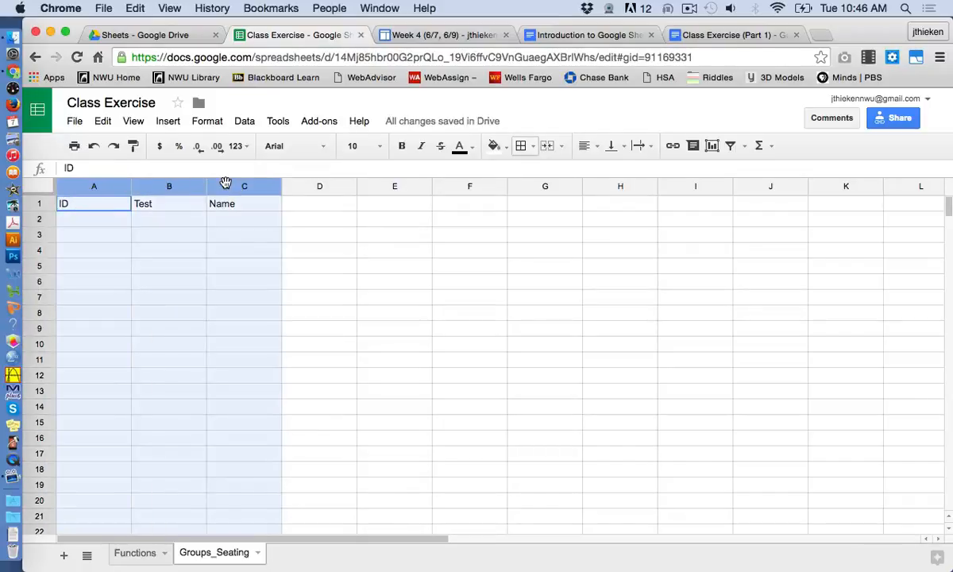
click(611, 171)
click(123, 229)
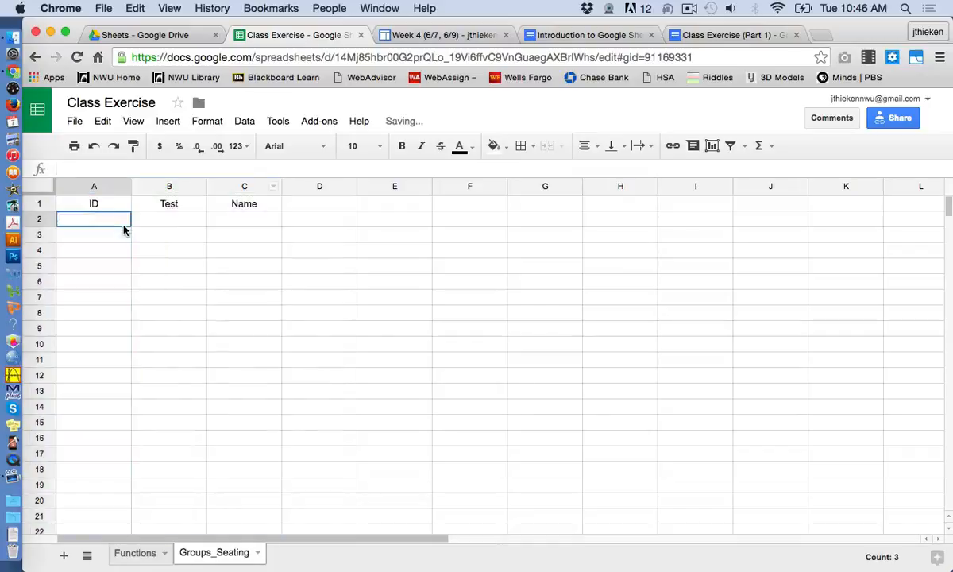
drag(110, 205, 230, 204)
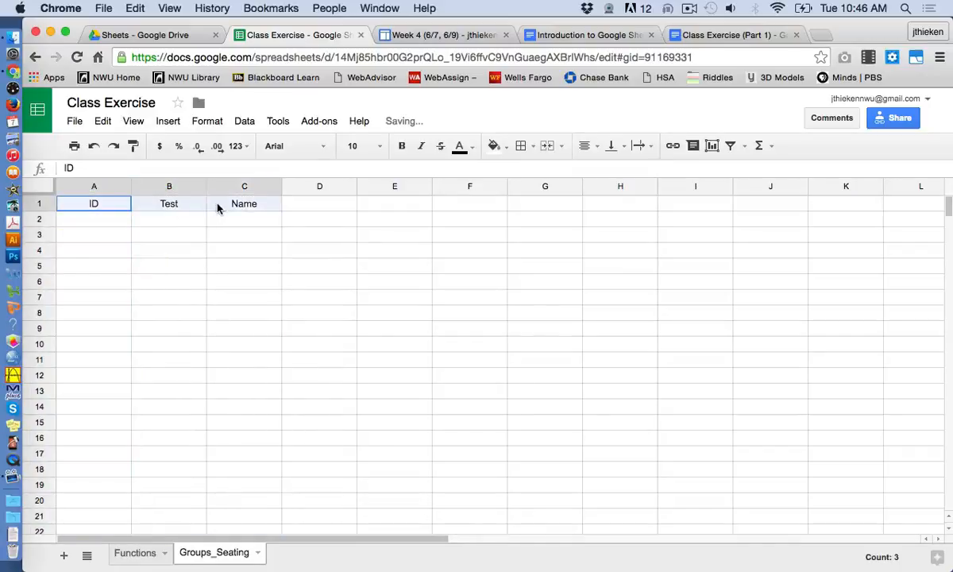
click(402, 147)
click(246, 275)
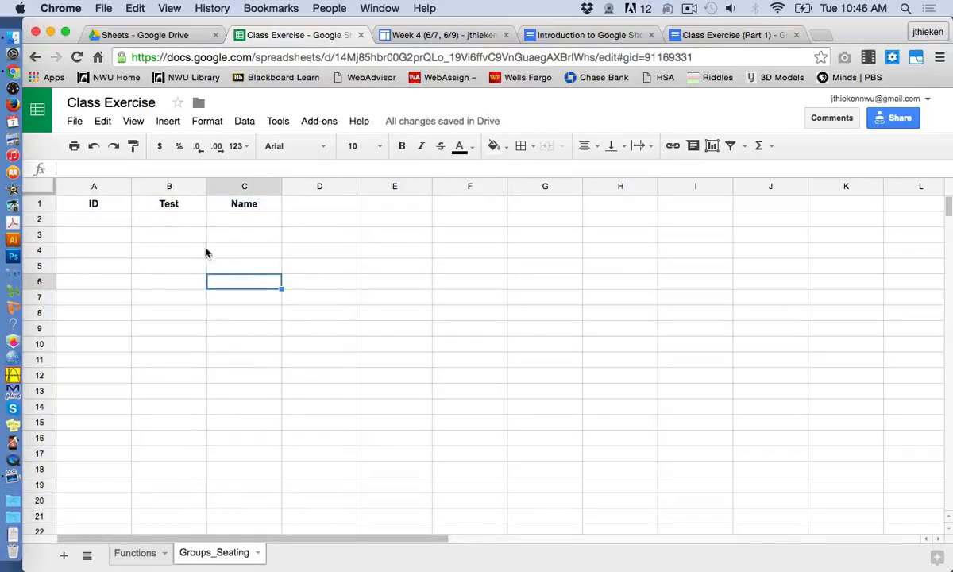
Change the heading in cell B1 of the Groups_Seating sheet to Test 1
click(167, 201)
click(122, 168)
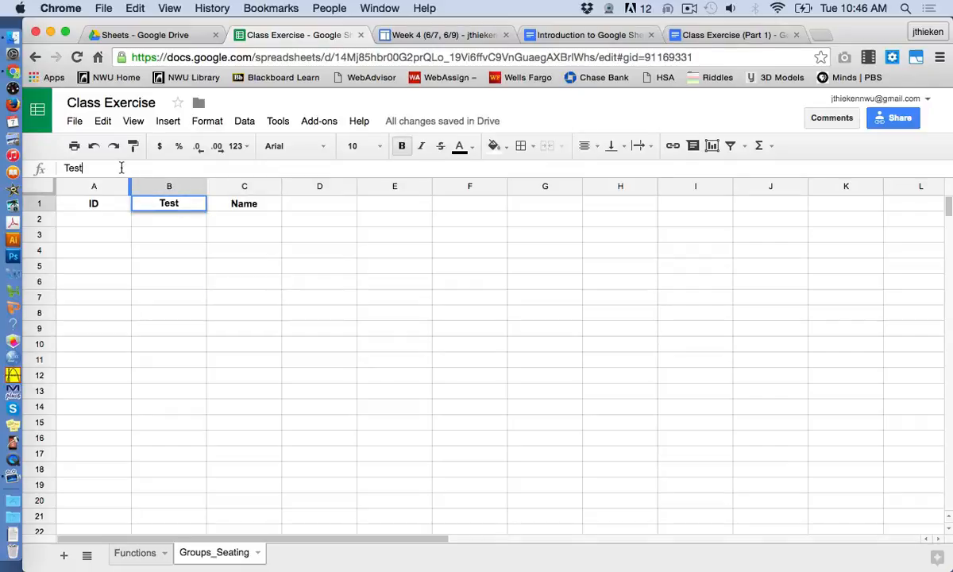
text(1)
key(Return)
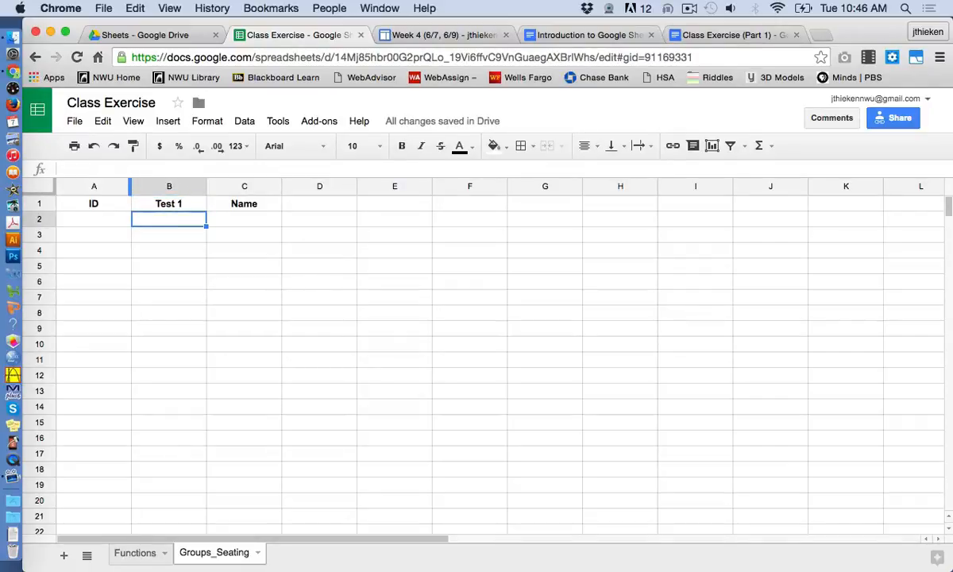
Add another new sheet and name it Grading
click(64, 555)
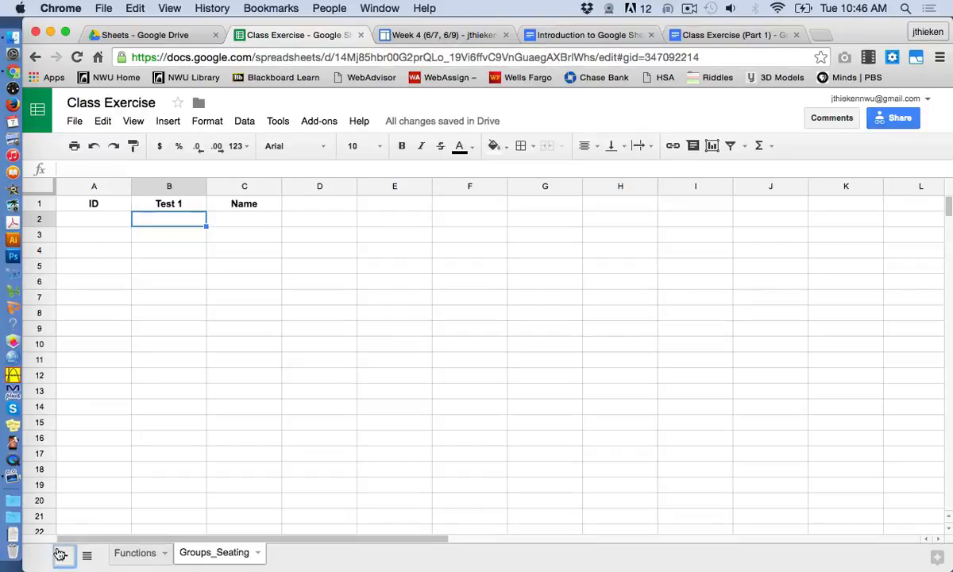
double_click(287, 554)
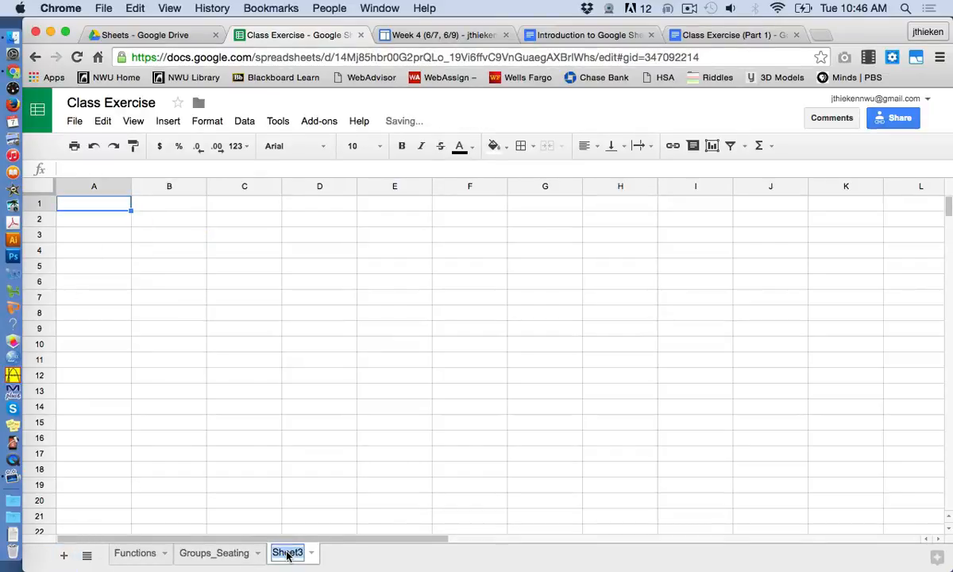
text(Grading)
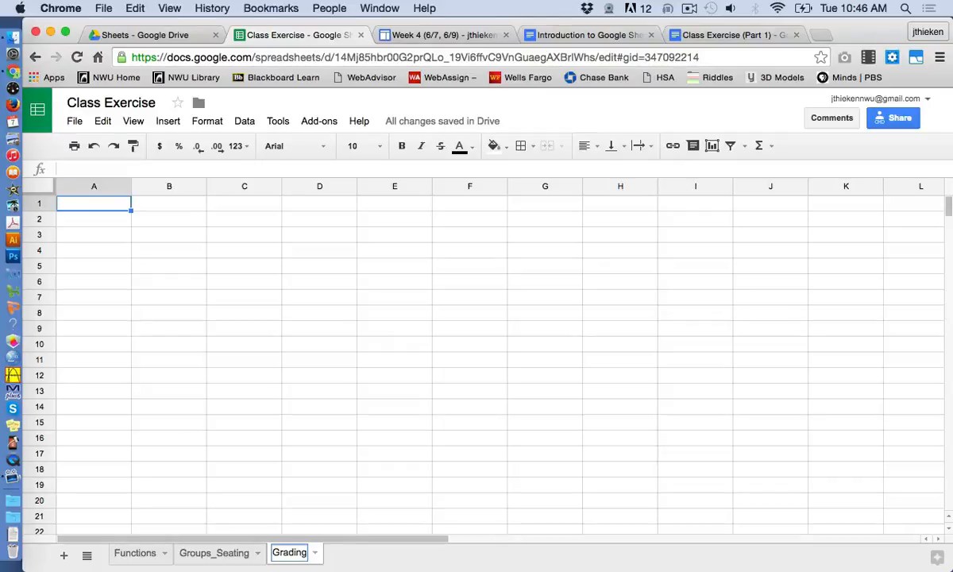
key(Return)
Enter the headings Name and Q1 (2x2) in cells A1 and B1 of the Grading sheet
text(NAme)
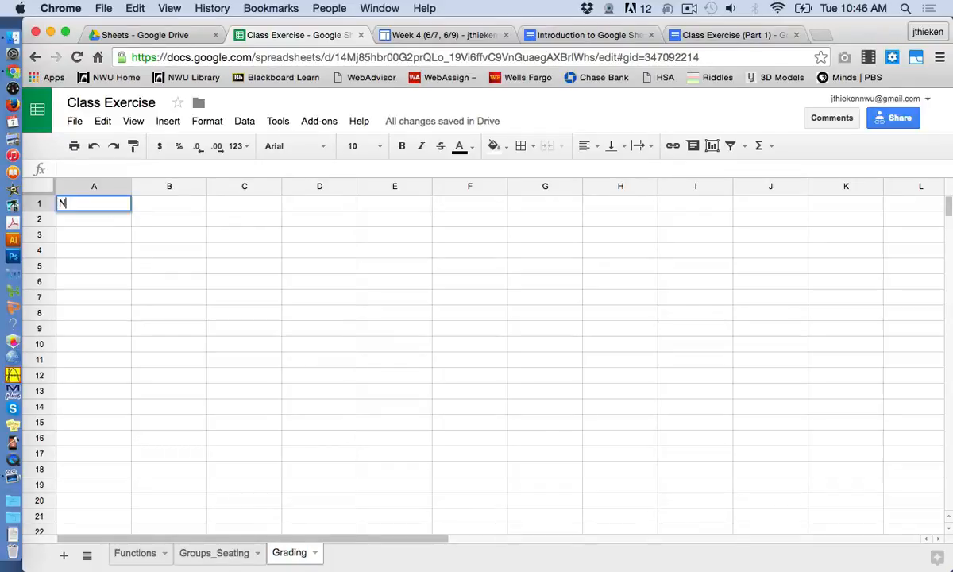
key(BackSpace)
key(BackSpace)
key(BackSpace)
text(ame)
key(Tab)
text(Q1 )
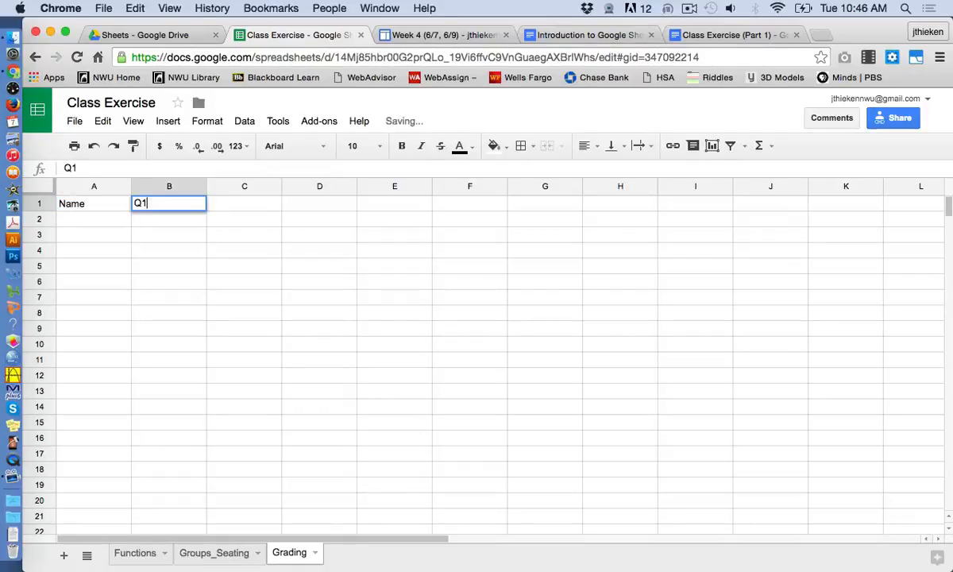
text((2x2))
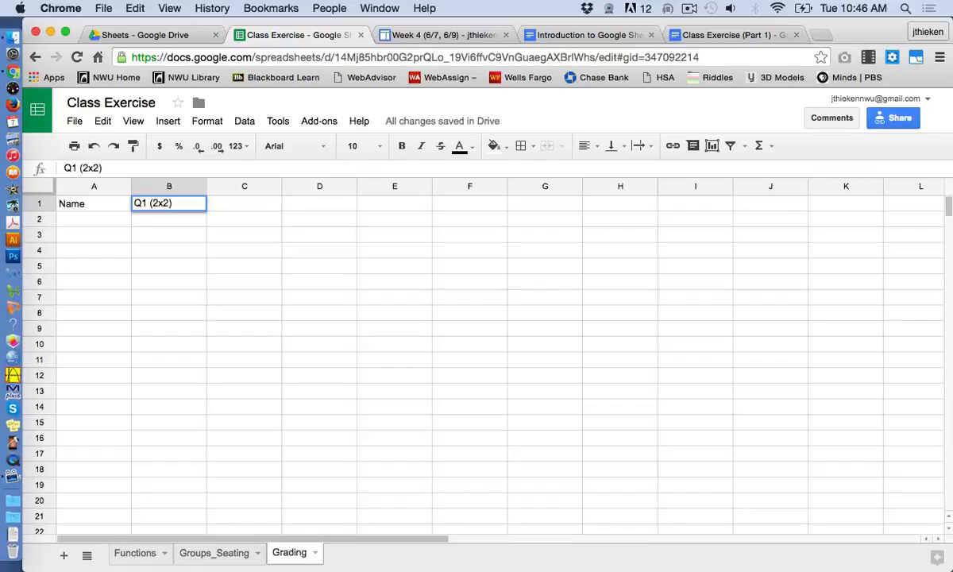
key(Tab)
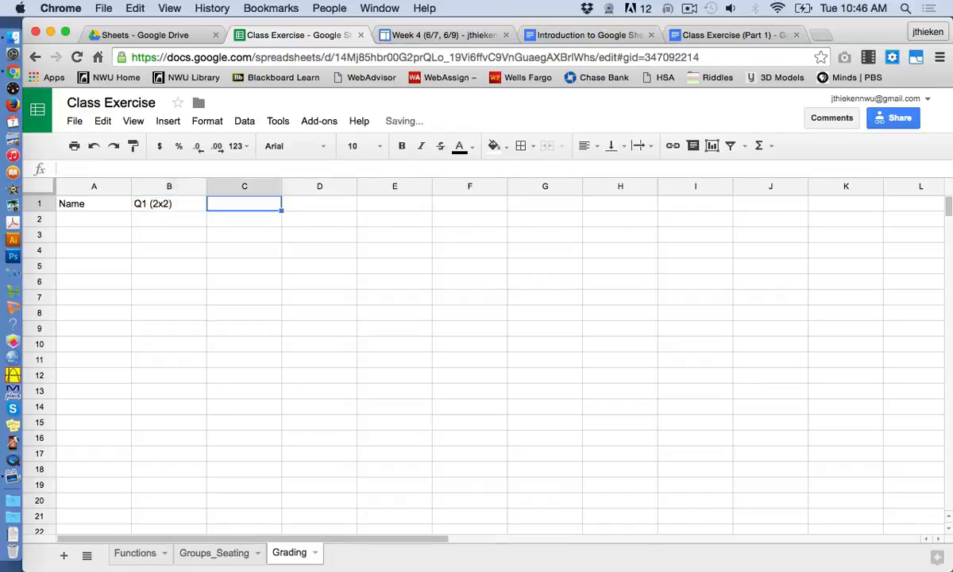
Enter the headings Q2 (2x3) and Q3 (Sky) in cells C1 and D1 of the Grading sheet
text(Q2 ()
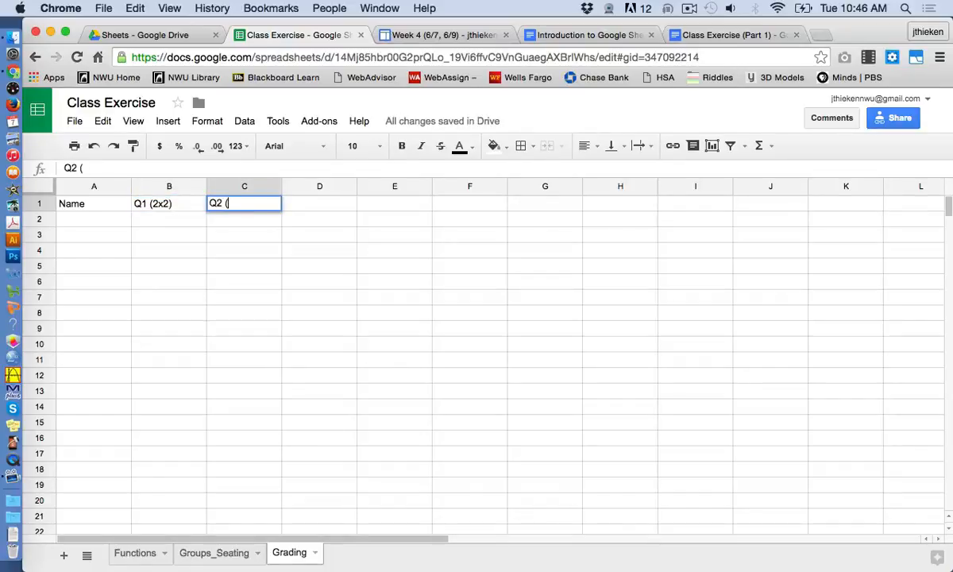
text(2x3)
key(Tab)
text(Q3)
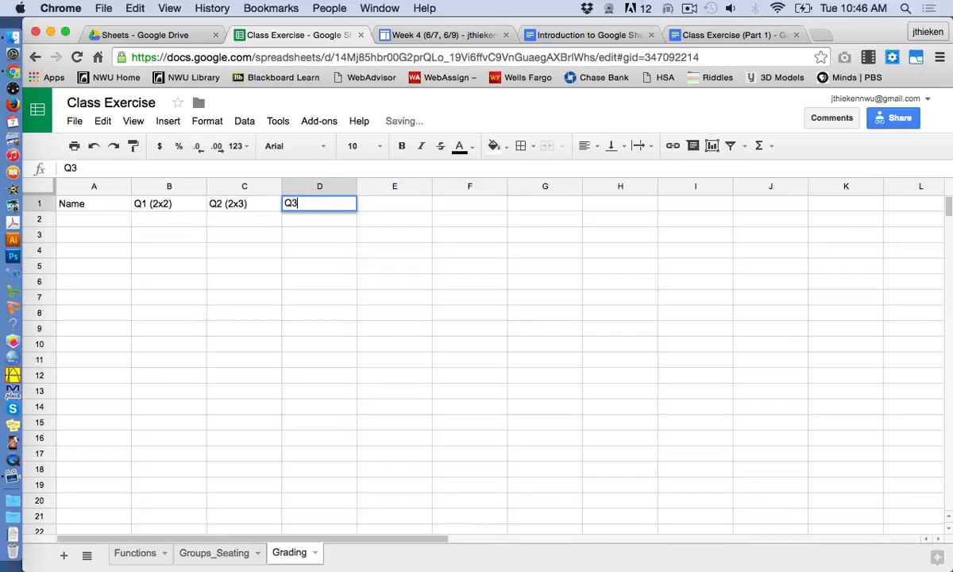
text( (Sky))
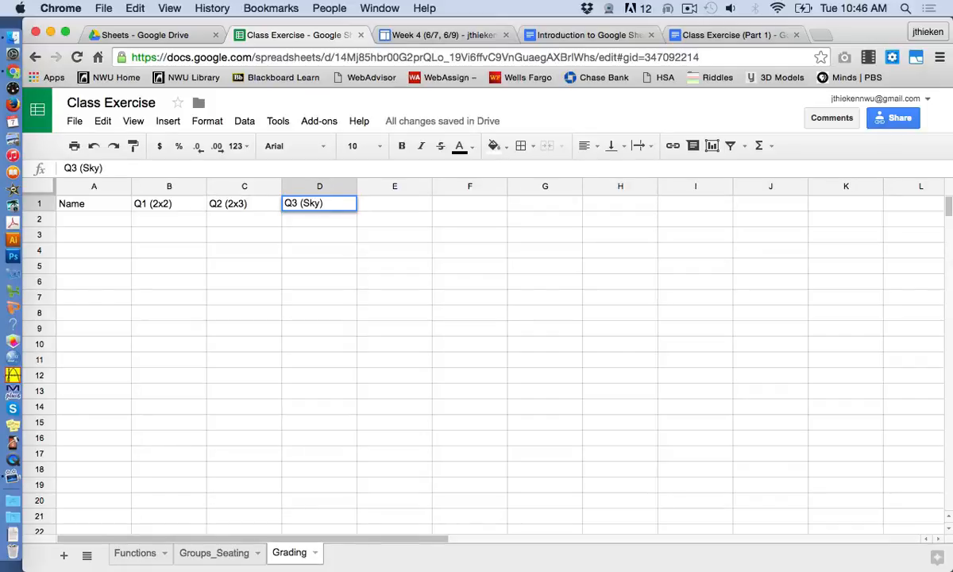
click(89, 246)
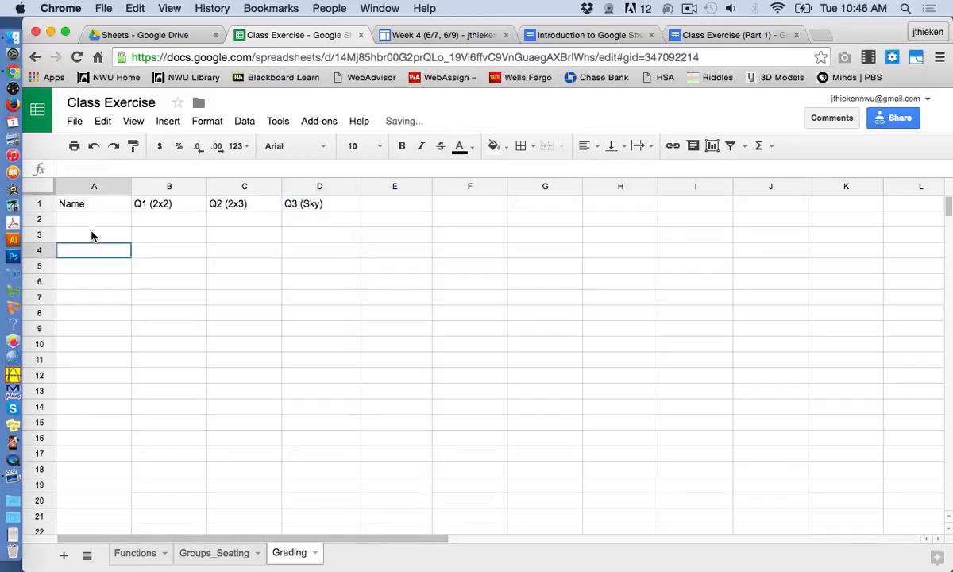
Center columns A to D of the Grading sheet and make the headings in A1:D1 bold
drag(92, 187, 298, 176)
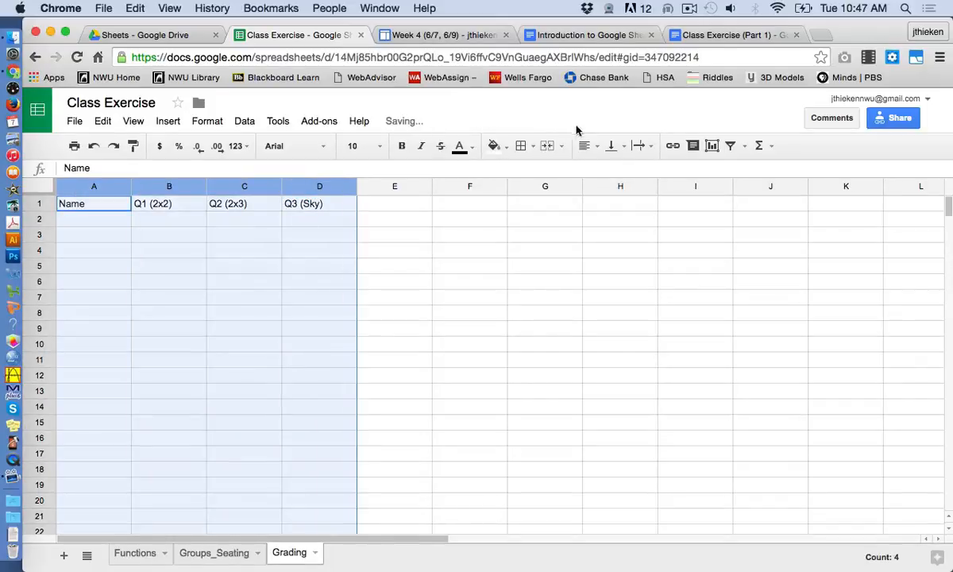
click(596, 145)
click(608, 172)
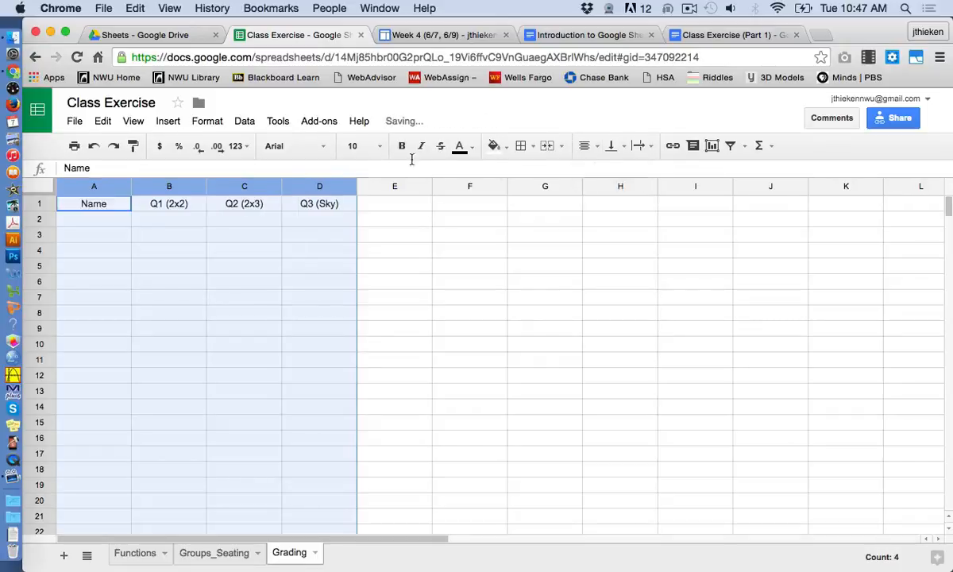
click(296, 230)
click(113, 203)
shift+click(303, 203)
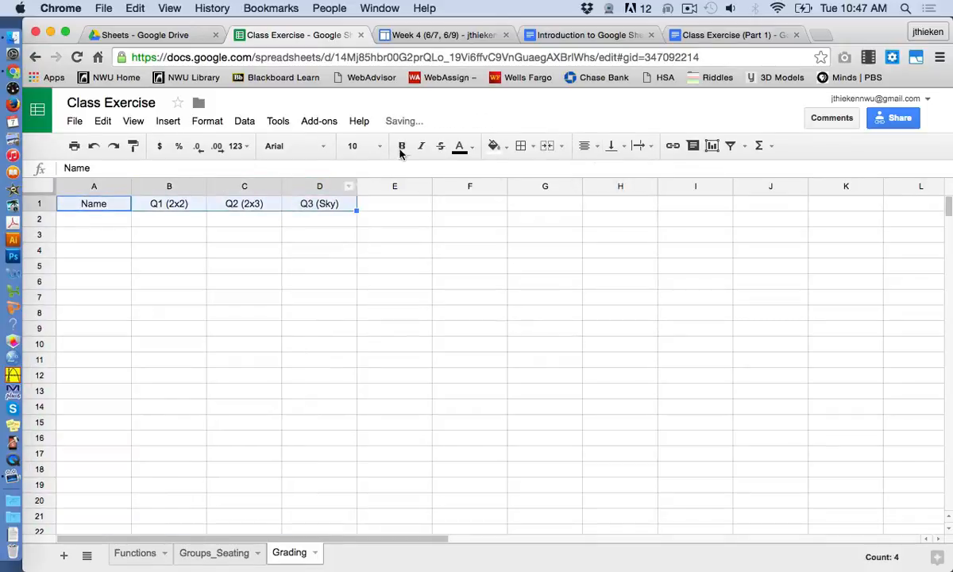
click(402, 148)
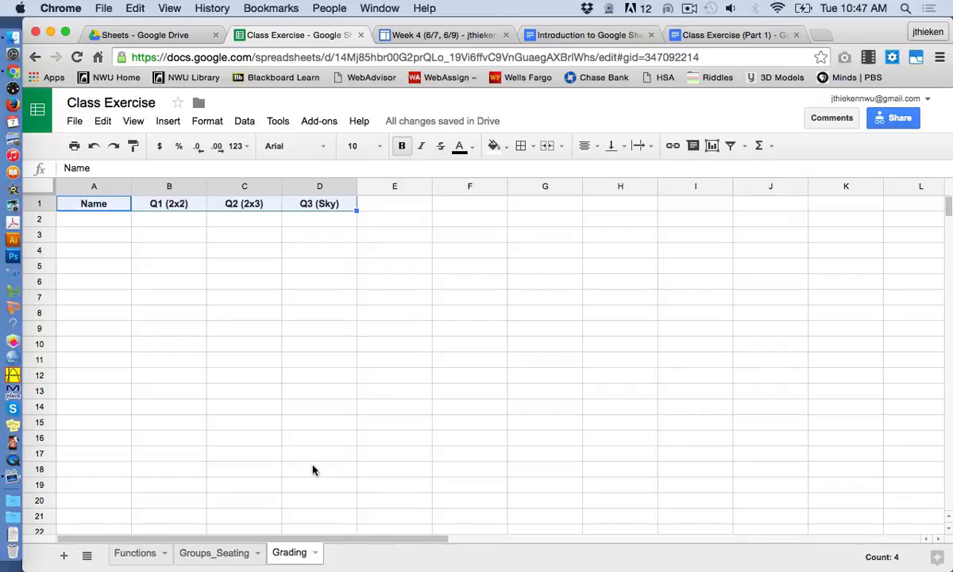
Copy the student names from A3:A8 of the Functions sheet into the Grading sheet, starting at cell A2
click(139, 553)
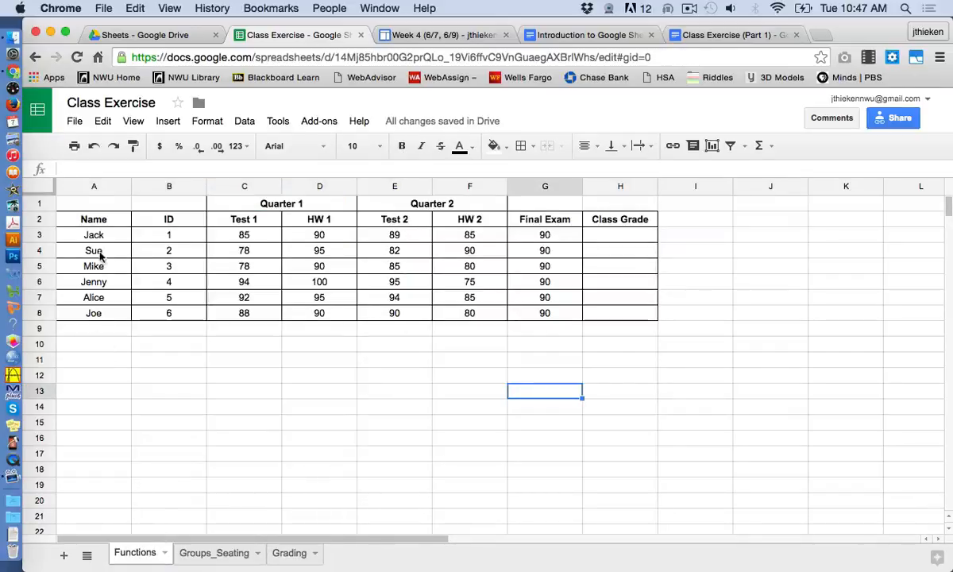
drag(101, 236, 102, 312)
key(super+c)
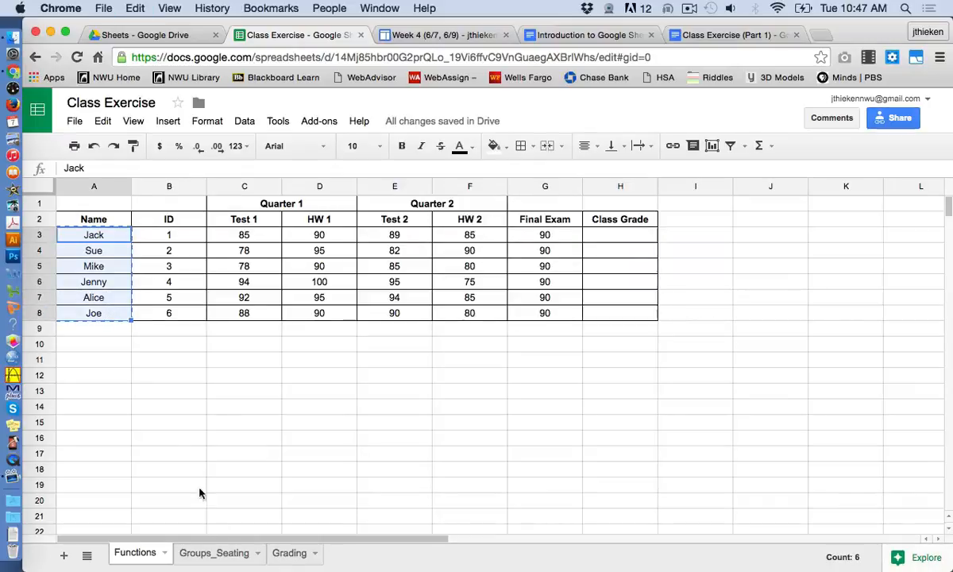
click(289, 553)
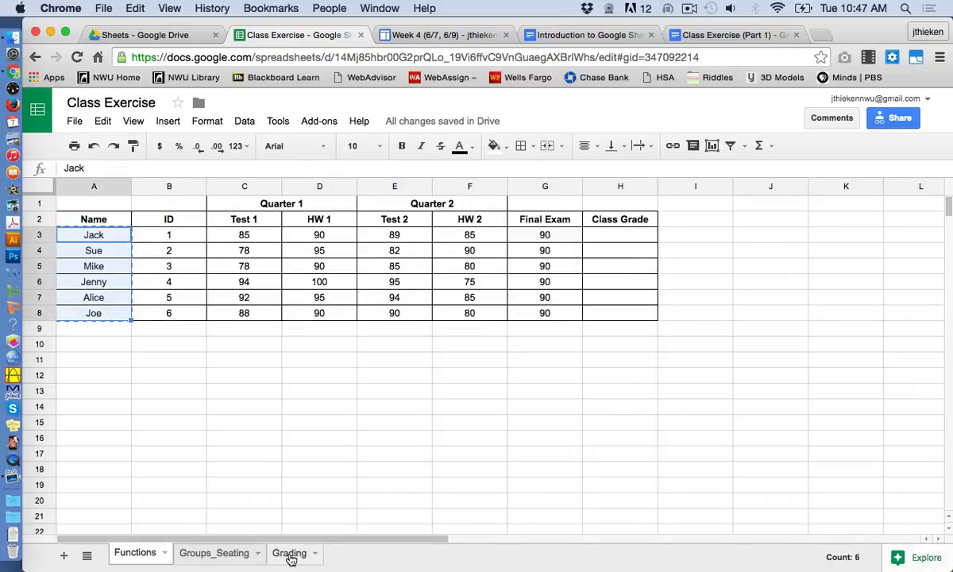
click(99, 222)
key(super+v)
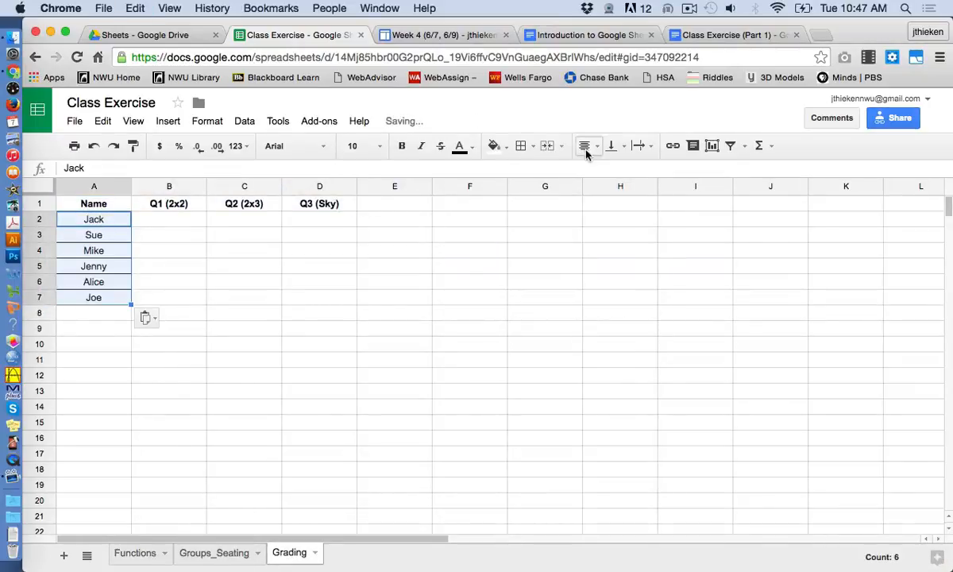
Remove all borders from the pasted student names in A2:A7 of the Grading sheet
click(530, 146)
click(628, 200)
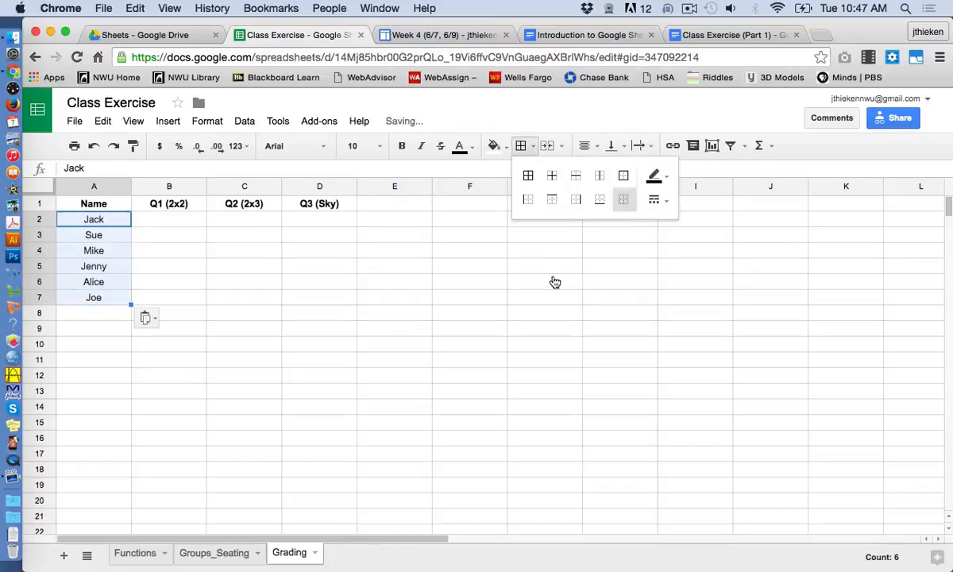
click(554, 281)
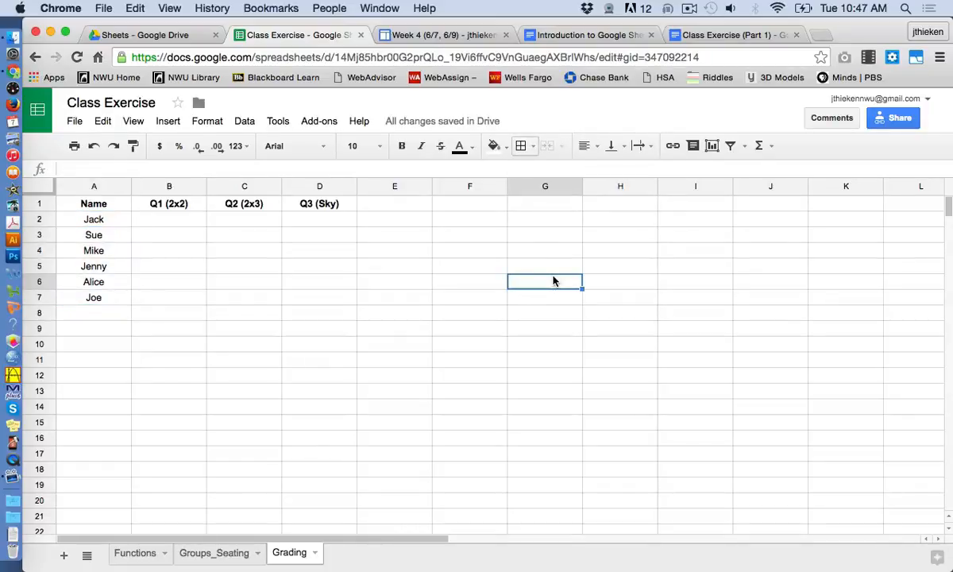
Enter the Q1 answers 4, 4, 2, 4, 2 and 4 in cells B2 to B7 of the Grading sheet
click(192, 221)
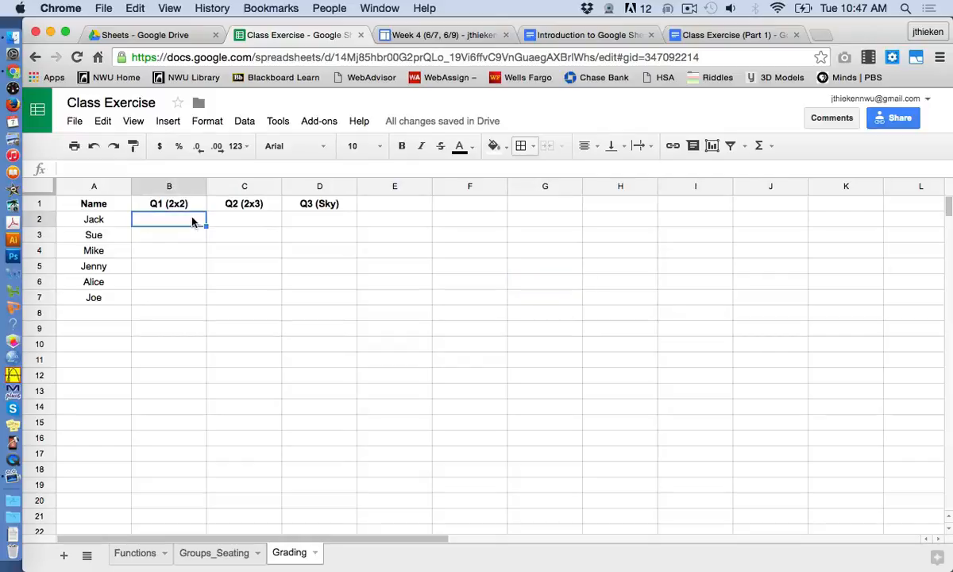
text(4)
key(Return)
text(4)
key(Return)
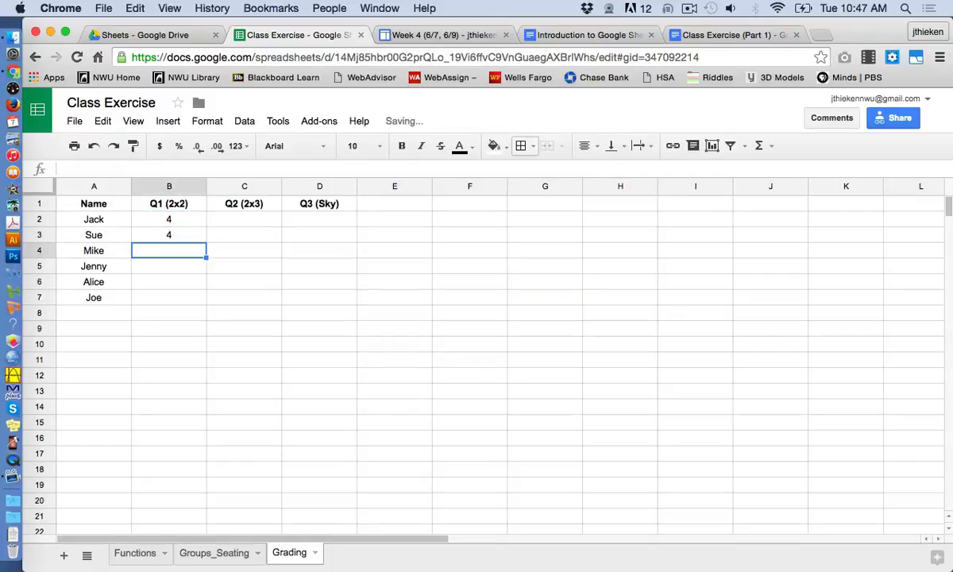
text(2)
key(Return)
text(4)
key(Return)
text(2)
key(Return)
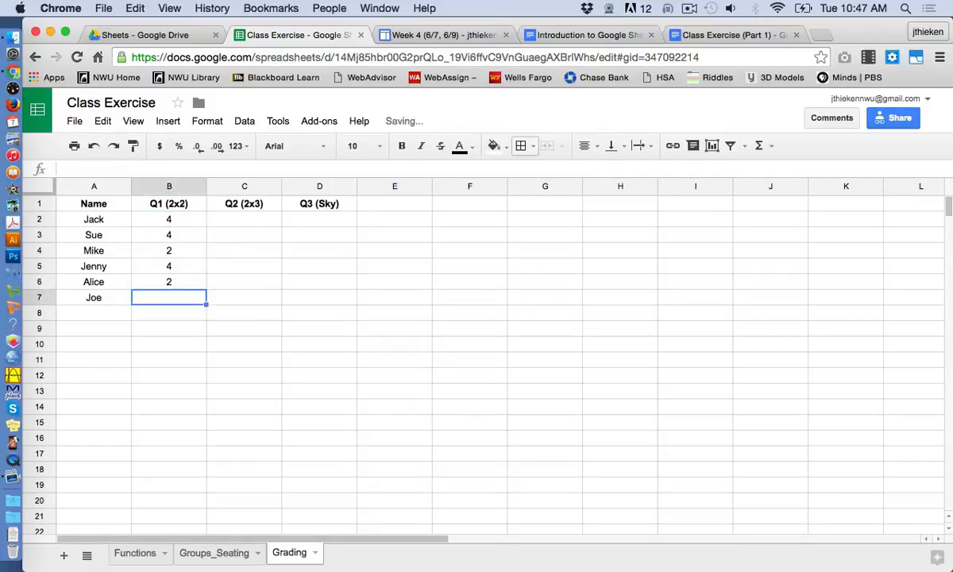
text(4)
key(Tab)
Enter the Q2 answers 5, 5, 5, 6, 6 and 6 in cells C2 to C7 of the Grading sheet
key(Up)
key(Up)
key(Up)
key(Up)
key(Up)
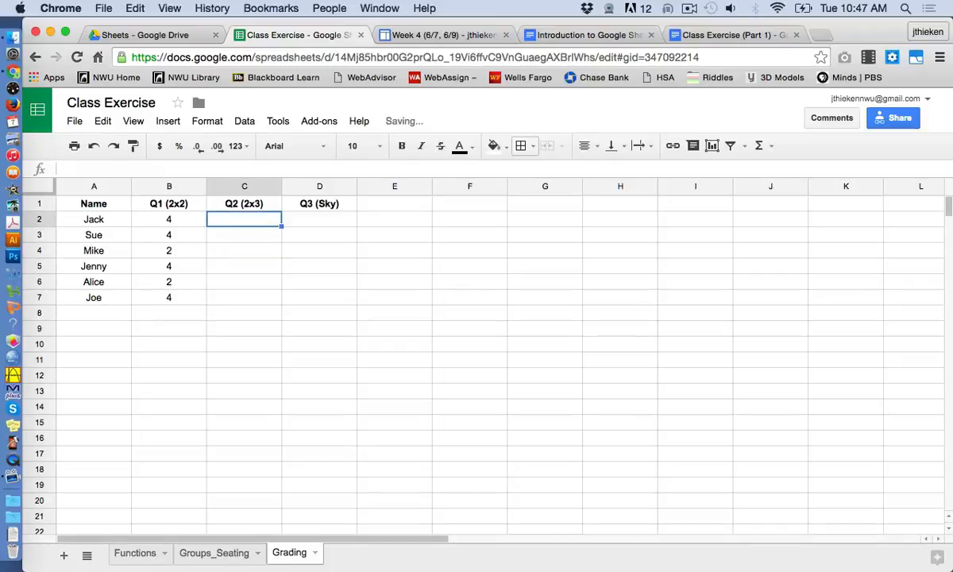
text(5)
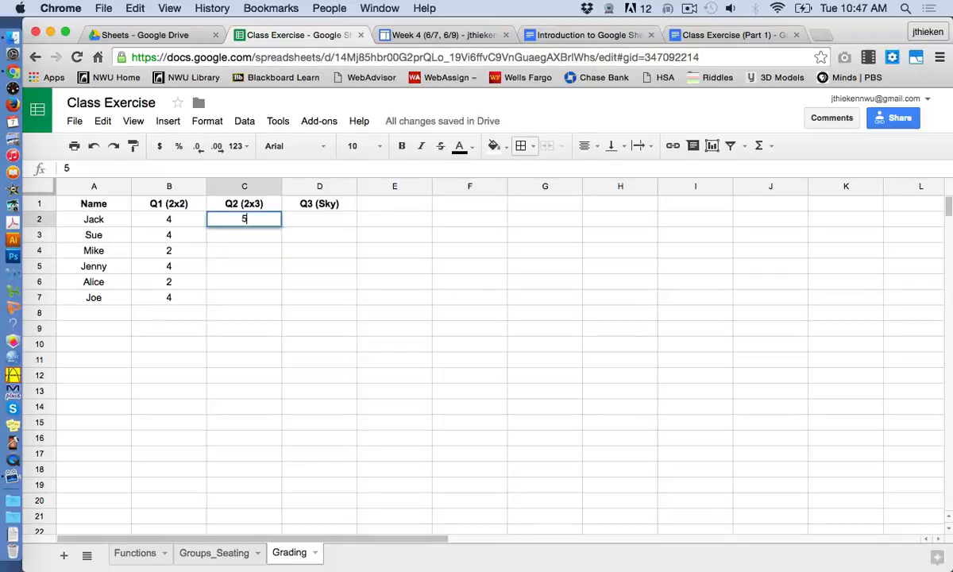
key(Return)
text(5)
key(Return)
text(5)
key(Return)
text(6)
key(Return)
text(6)
key(Return)
text(6)
key(Return)
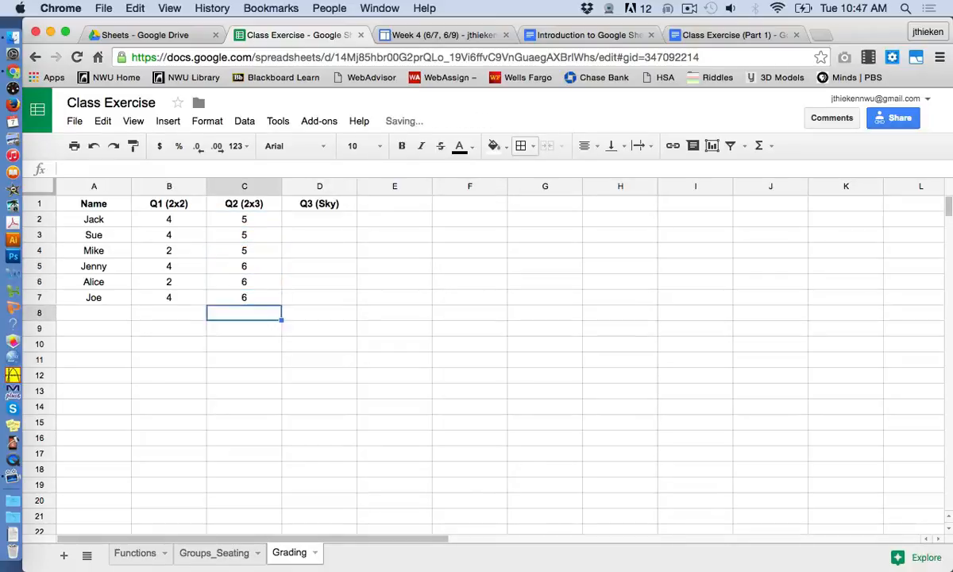
Enter Blue in cell D2 as the Q3 answer and fill it down through D5
key(Right)
key(Up)
key(Up)
key(Up)
key(Up)
key(Up)
key(Up)
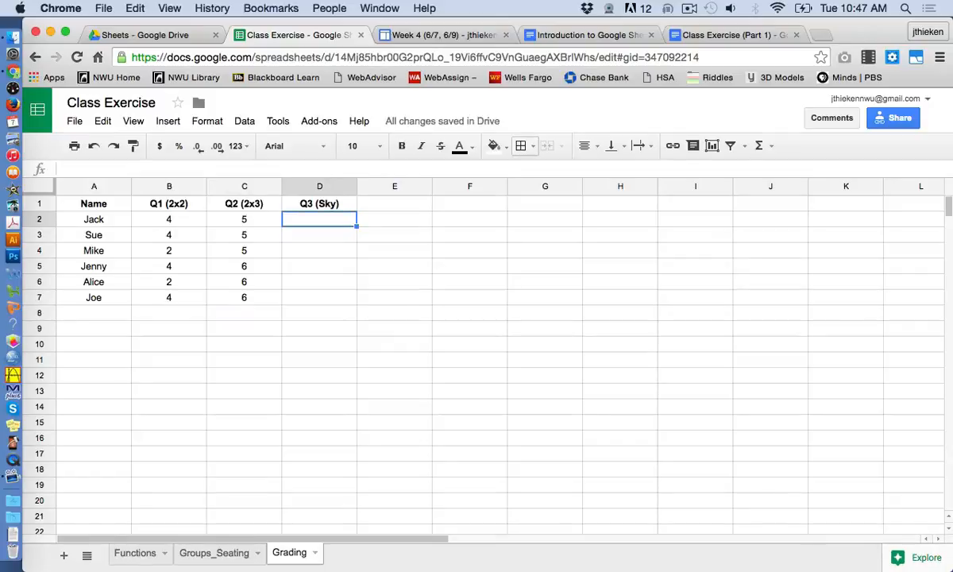
text(Blue)
key(Return)
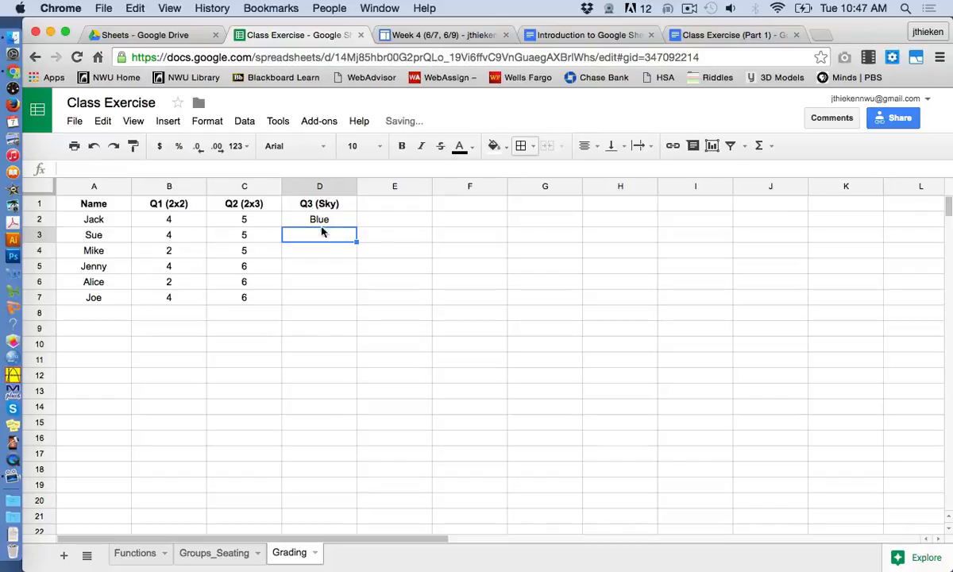
click(332, 221)
drag(357, 227, 357, 270)
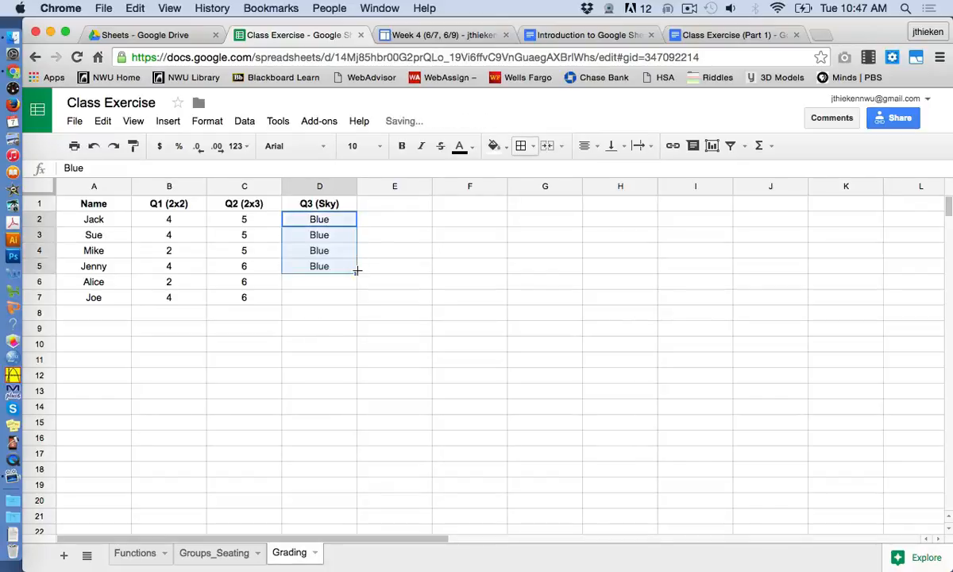
Enter White in cell D6 as the Q3 answer and fill it down to D7
click(334, 292)
key(Up)
text(White\)
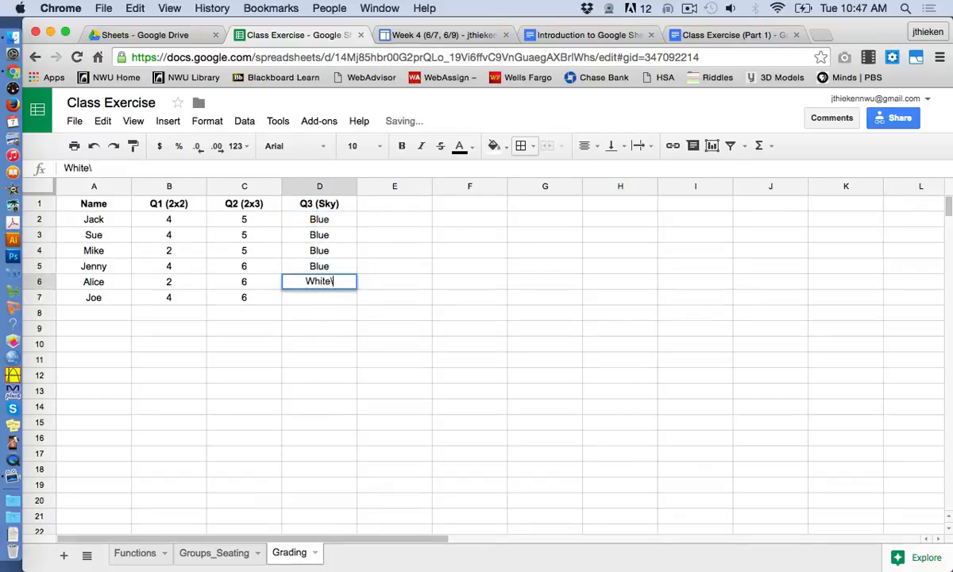
key(Return)
key(Up)
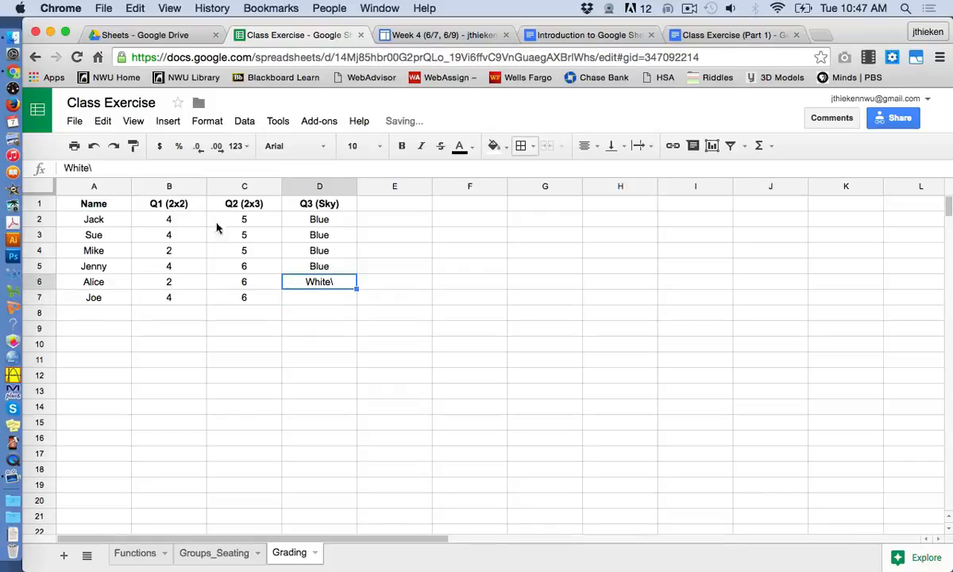
click(174, 167)
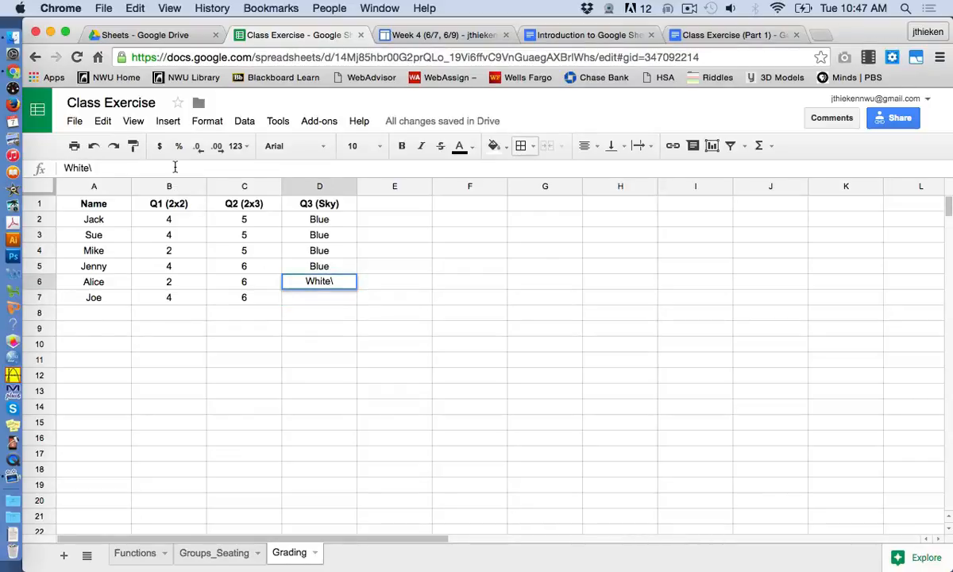
key(BackSpace)
key(Return)
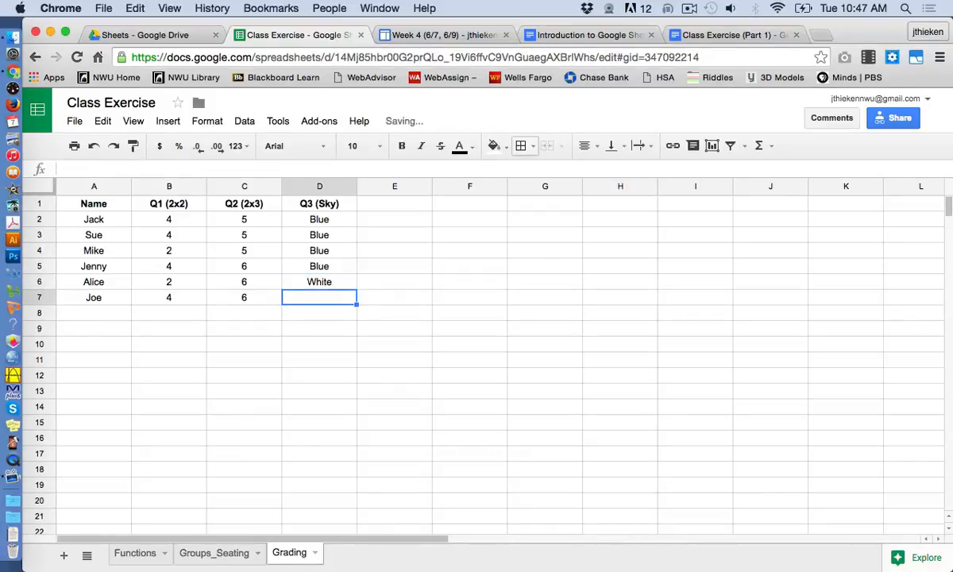
click(336, 288)
drag(356, 290, 356, 306)
click(388, 316)
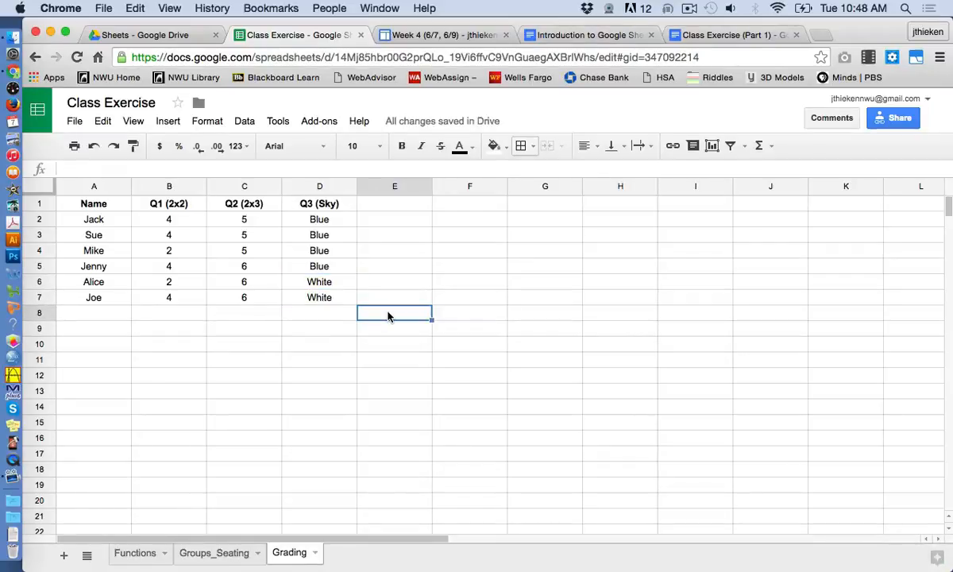
Apply all borders to the names and answers in A2:D7 of the Grading sheet
click(128, 223)
drag(129, 224, 330, 298)
click(521, 145)
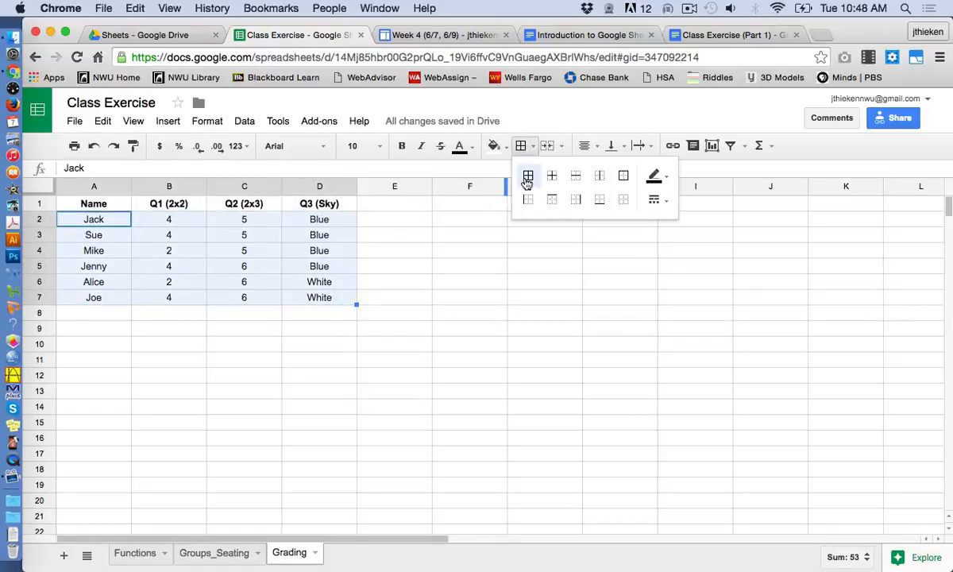
click(528, 175)
click(405, 384)
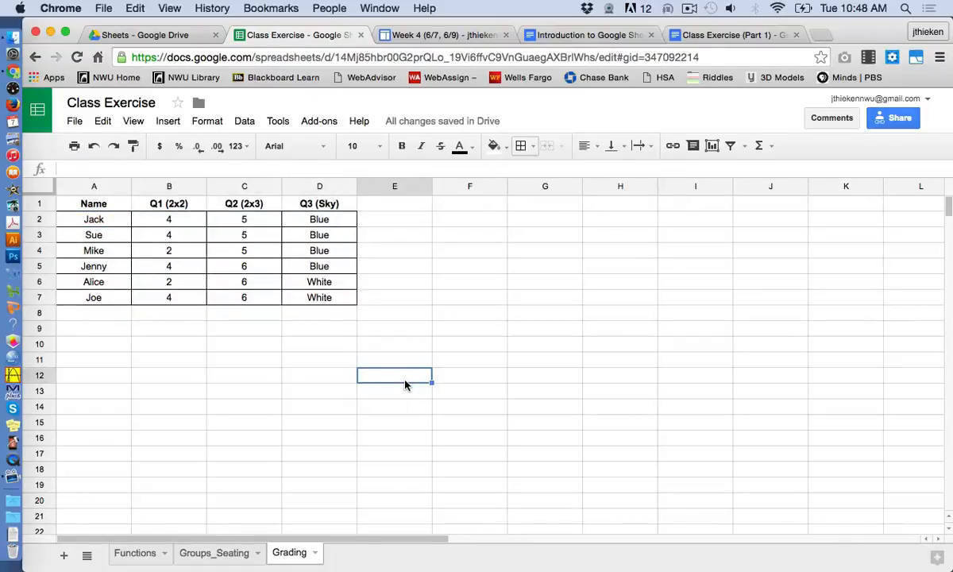
Add a new sheet to the workbook and name it Flashcards
click(63, 554)
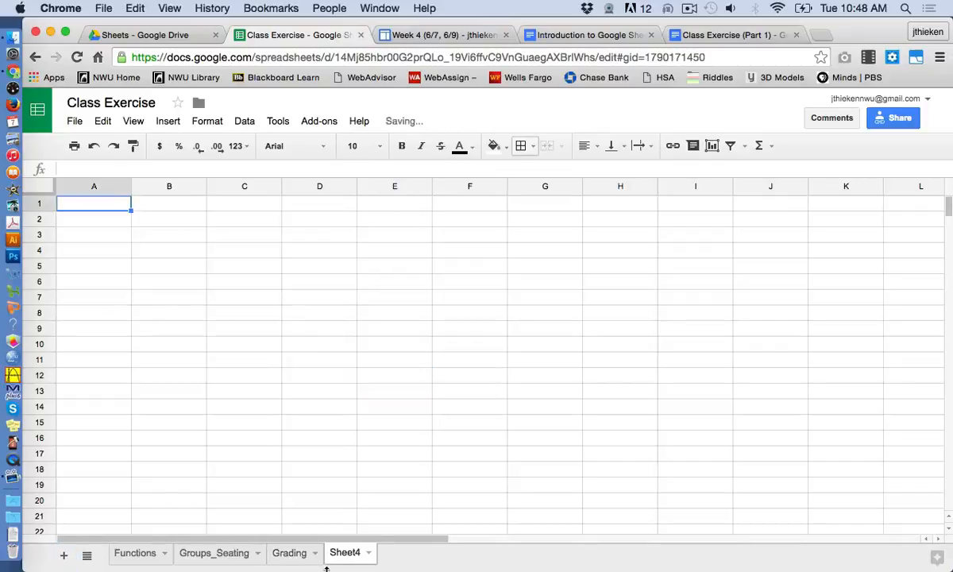
double_click(342, 552)
text(Fl)
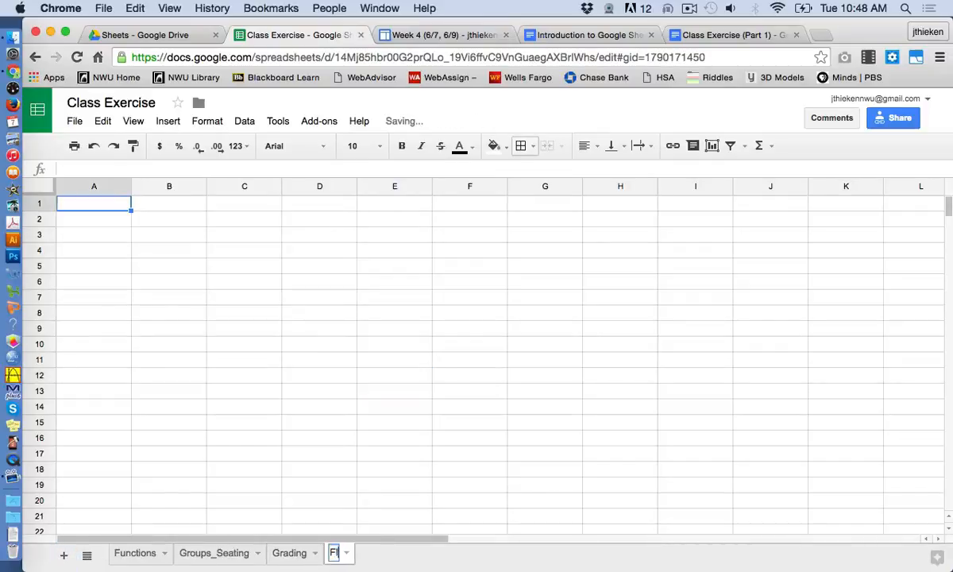
text(ashcards)
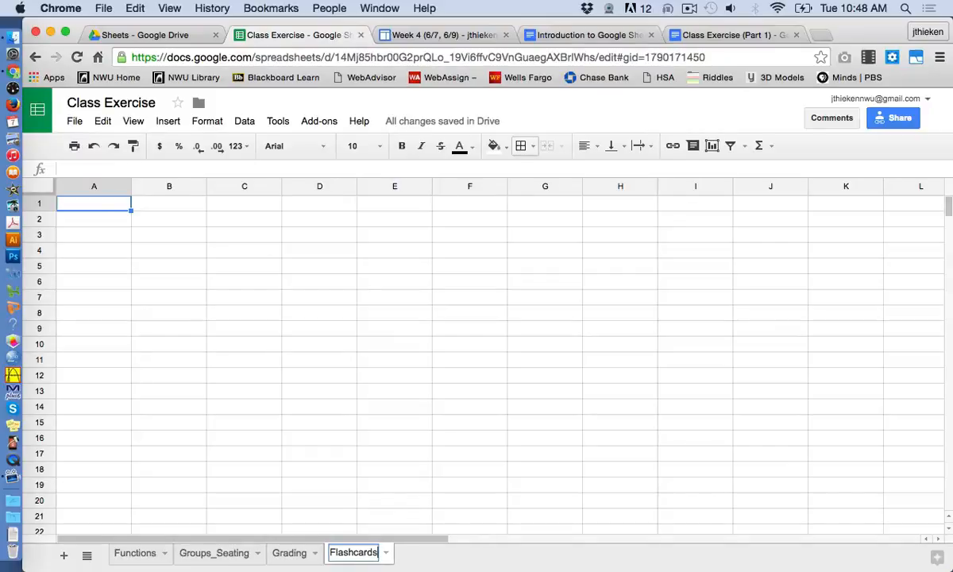
Enter the headings Question and Answer in cells A1 and B1 of the Flashcards sheet
click(101, 206)
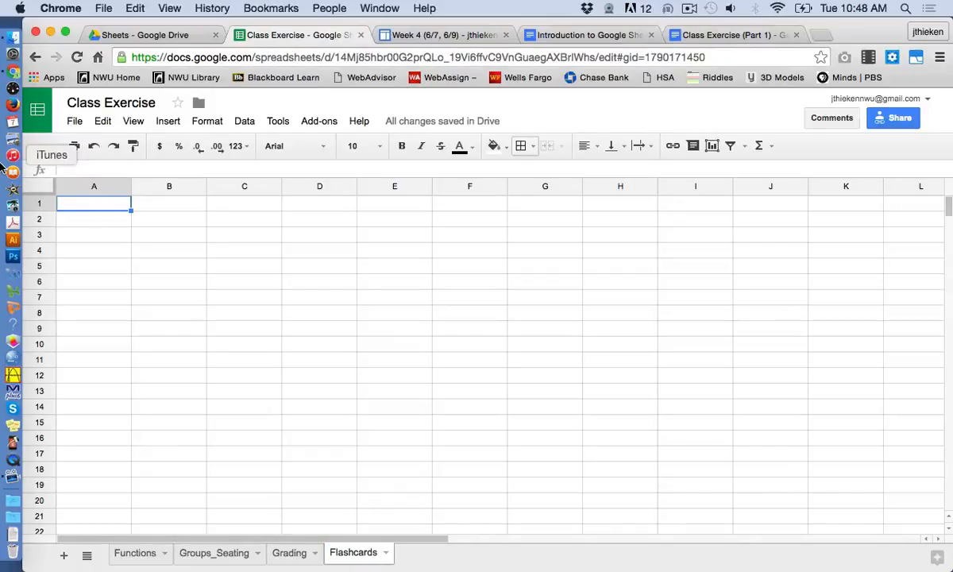
text(Question)
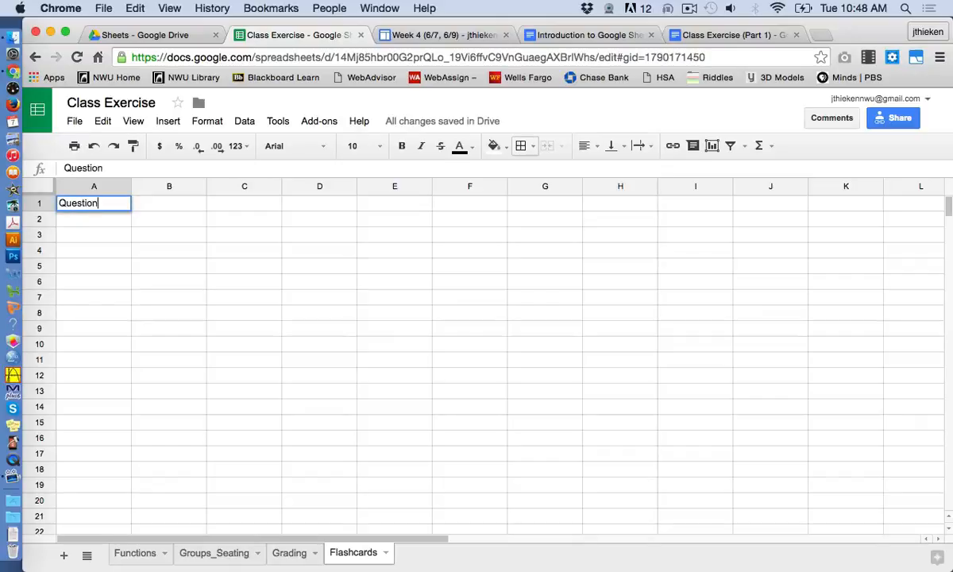
key(Tab)
text(A)
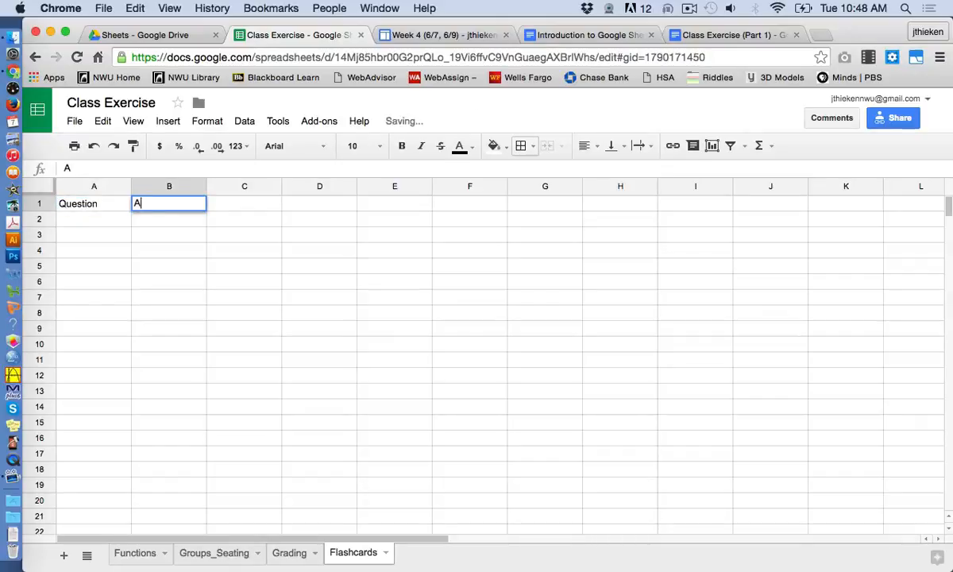
text(nswer)
key(Return)
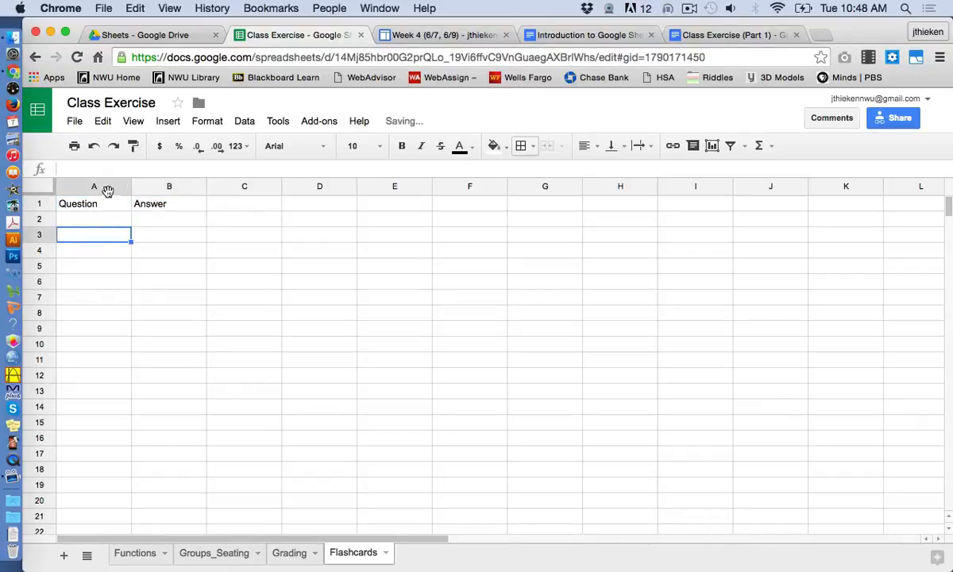
Center columns A and B of the Flashcards sheet and make the headings in A1:B1 bold
drag(96, 186, 166, 186)
click(588, 146)
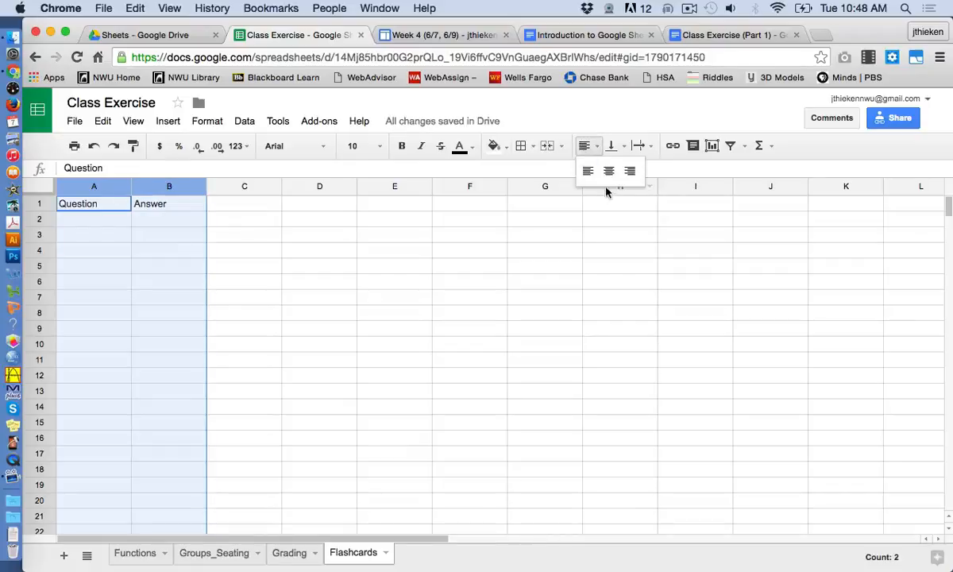
click(609, 170)
click(238, 246)
drag(94, 203, 190, 204)
click(402, 146)
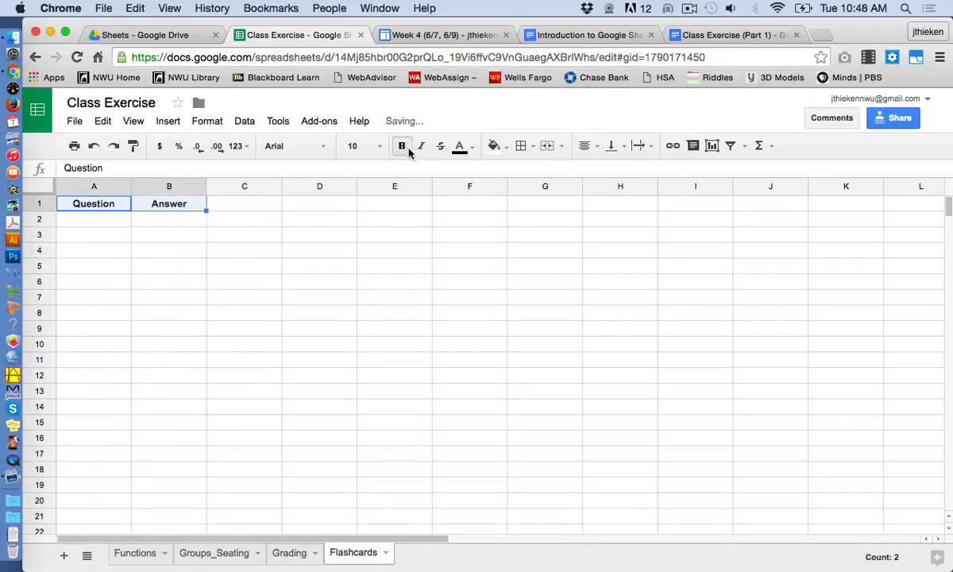
Enter the questions 2x2, 2x3 and "This is a very very long question" in cells A2 to A4
click(117, 219)
text(2x2)
key(Return)
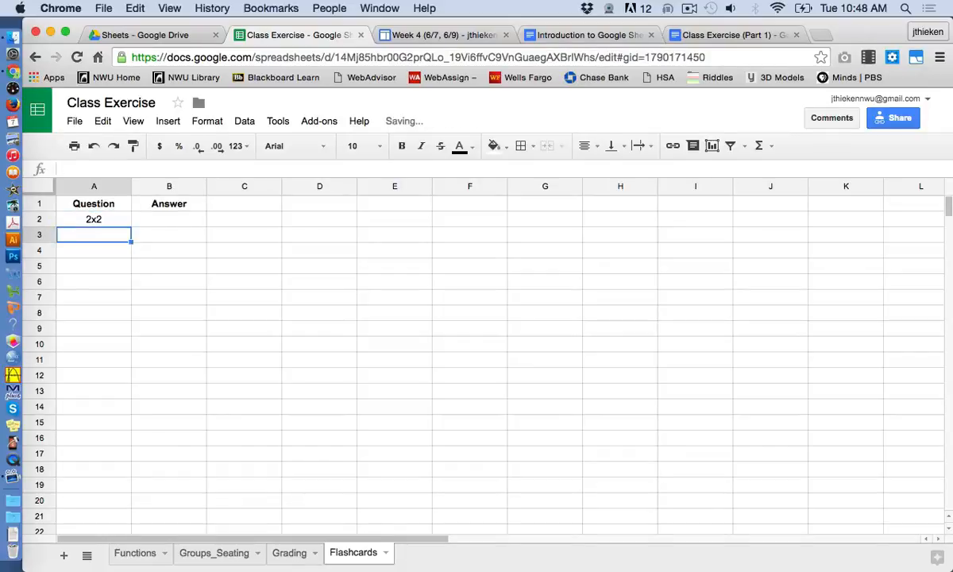
text(2x3)
key(Return)
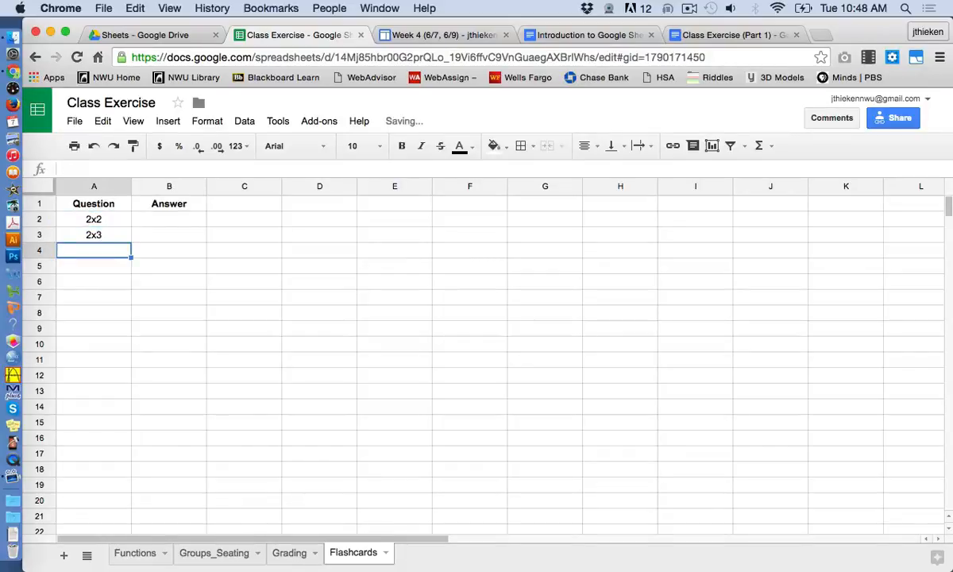
text(This is a v)
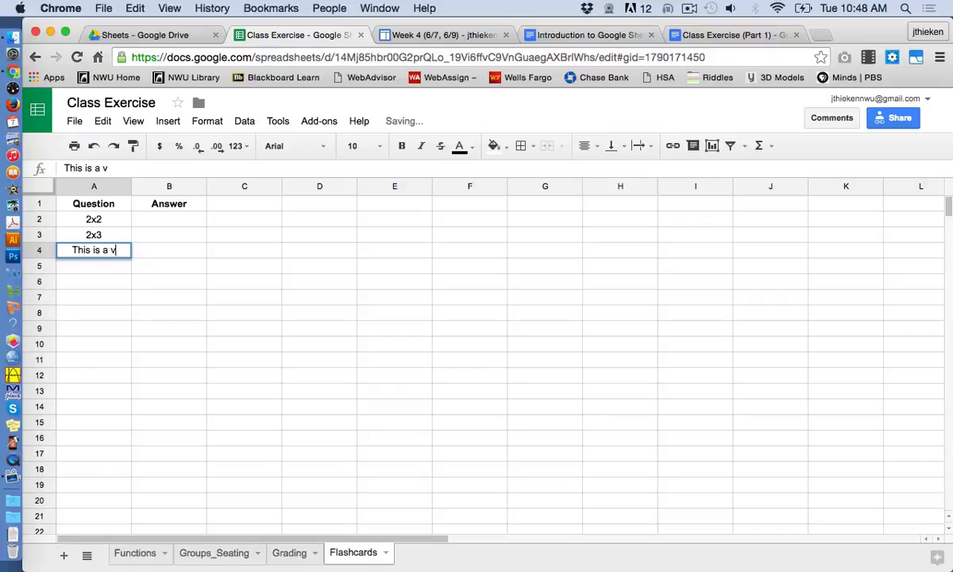
text(ery very lo)
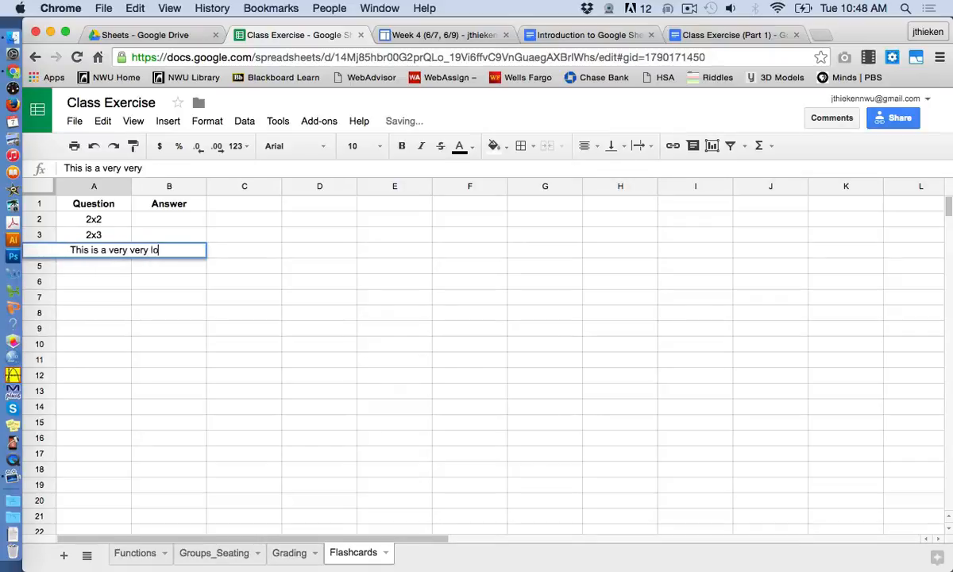
text(ng question)
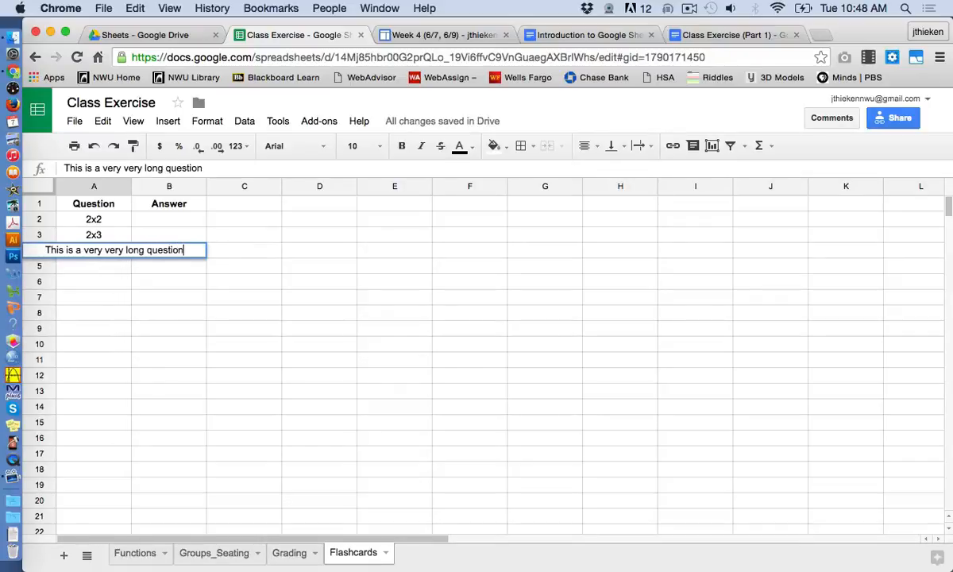
key(Return)
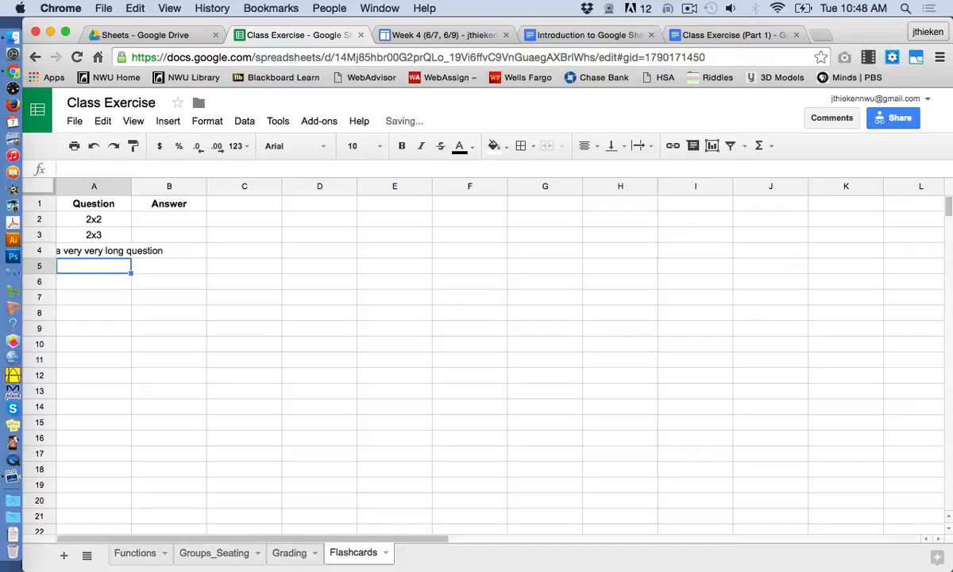
Left-align the long question in cell A4 of the Flashcards sheet
click(100, 251)
click(595, 146)
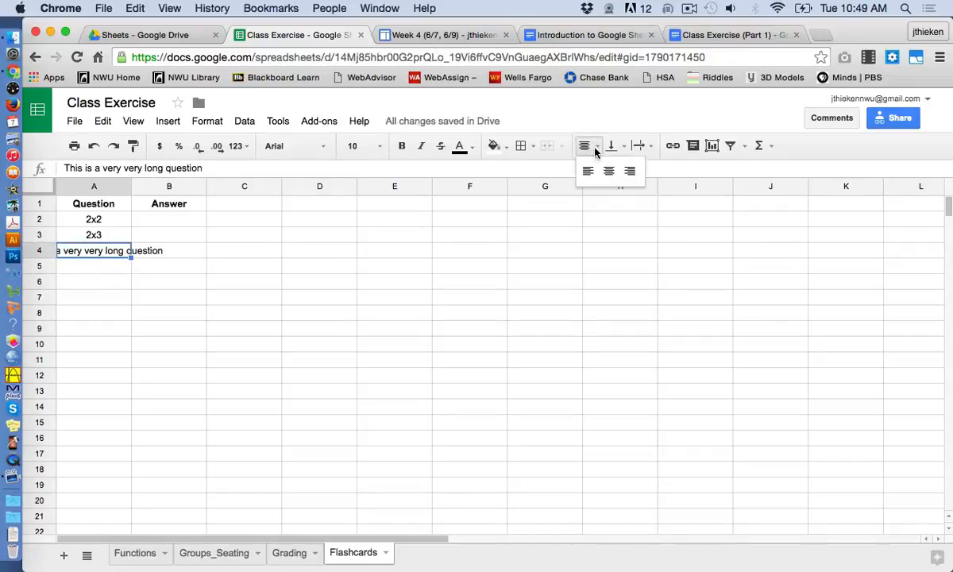
click(587, 165)
Enter the answers 4, 6 and "Yes it is" in cells B2 to B4 of the Flashcards sheet
click(163, 219)
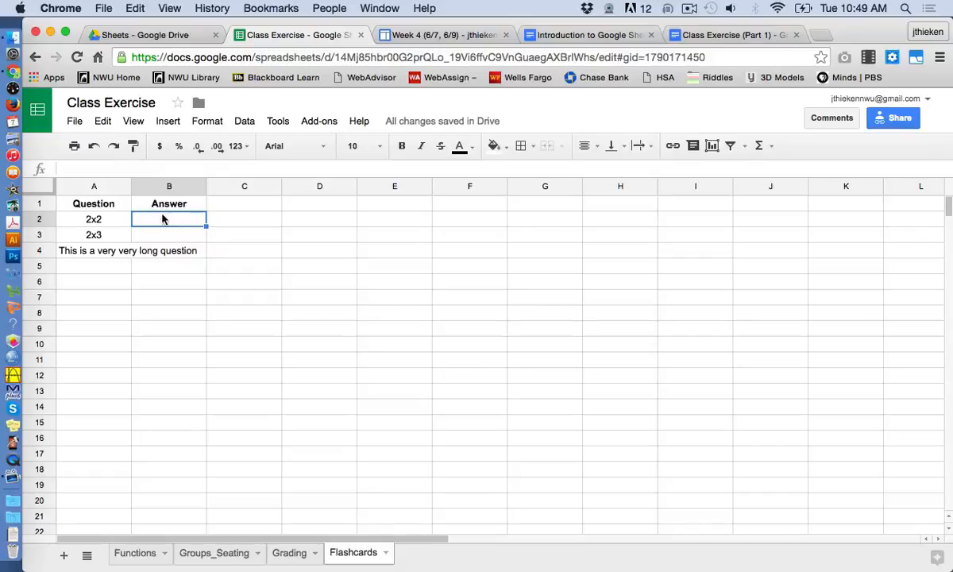
text(4)
key(Return)
text(6)
key(Return)
text(Yes)
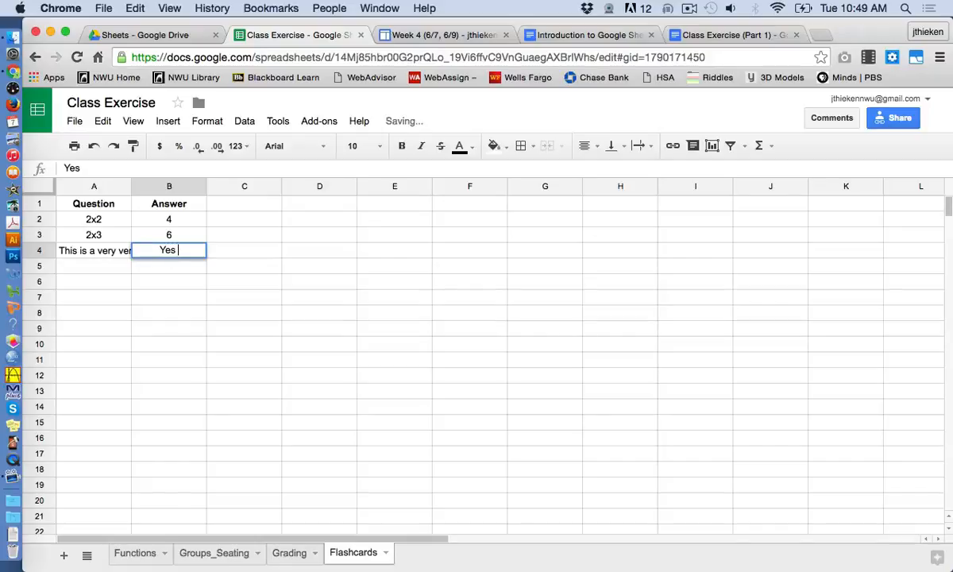
text( it is)
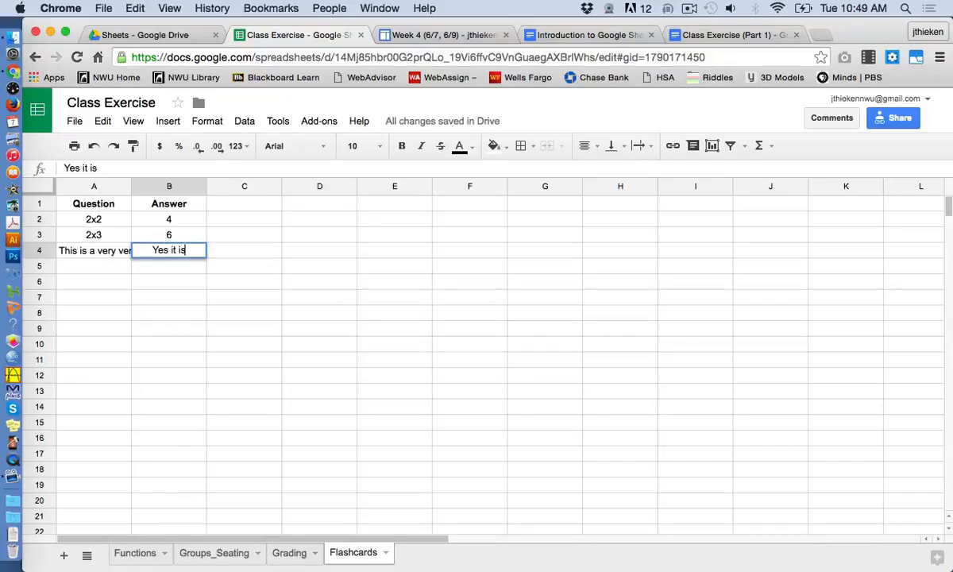
key(Return)
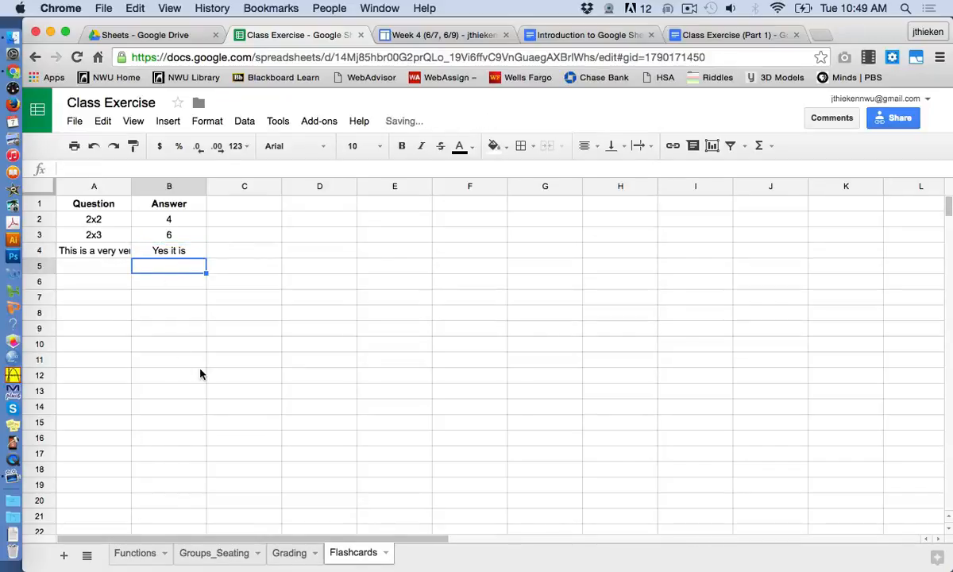